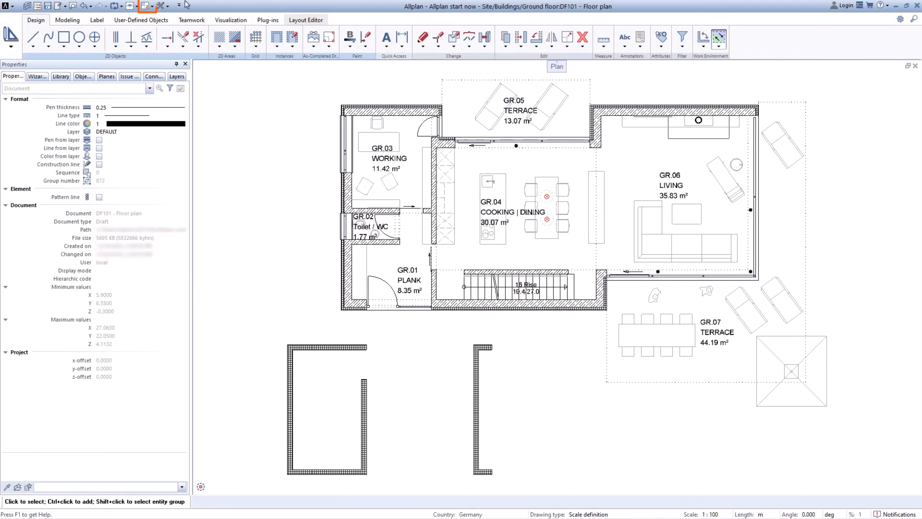
Show the floor plan in a single viewport
click(151, 6)
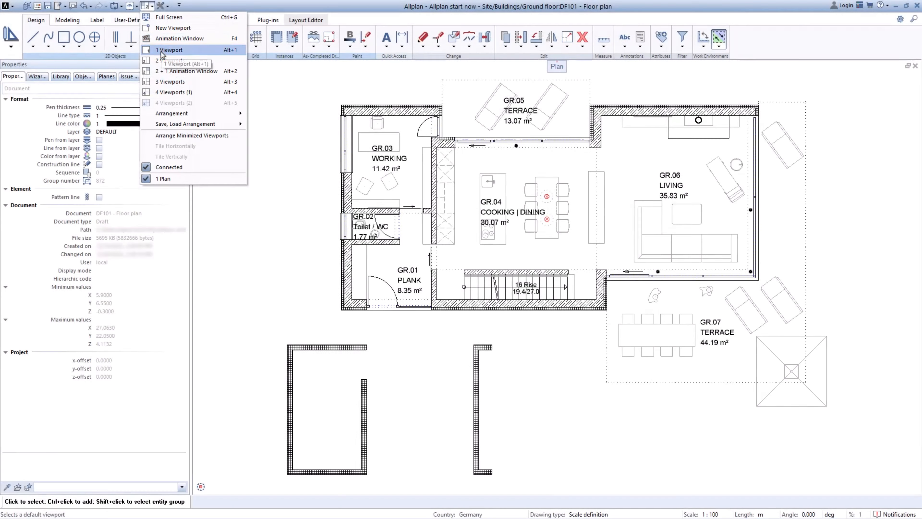
click(167, 50)
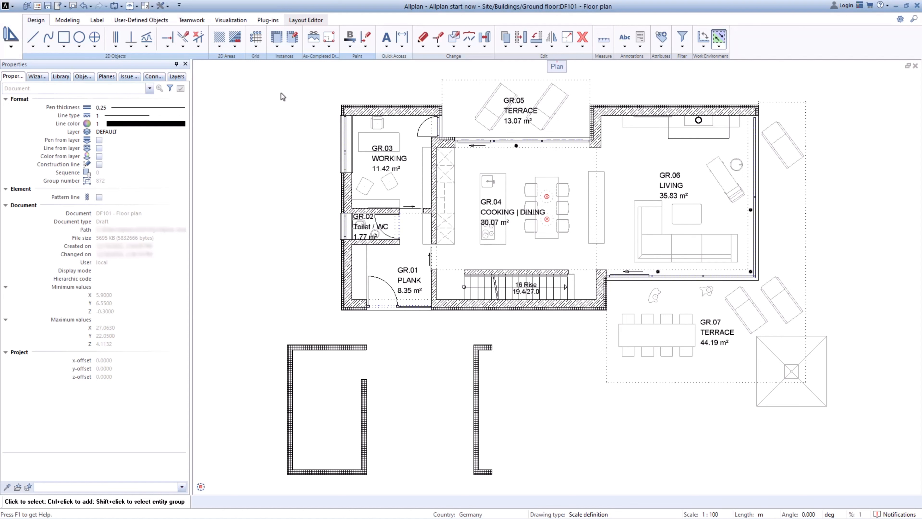
Start Dimension Walls and select the exterior walls of the working room, the upper terrace side and the living room
right_click(393, 114)
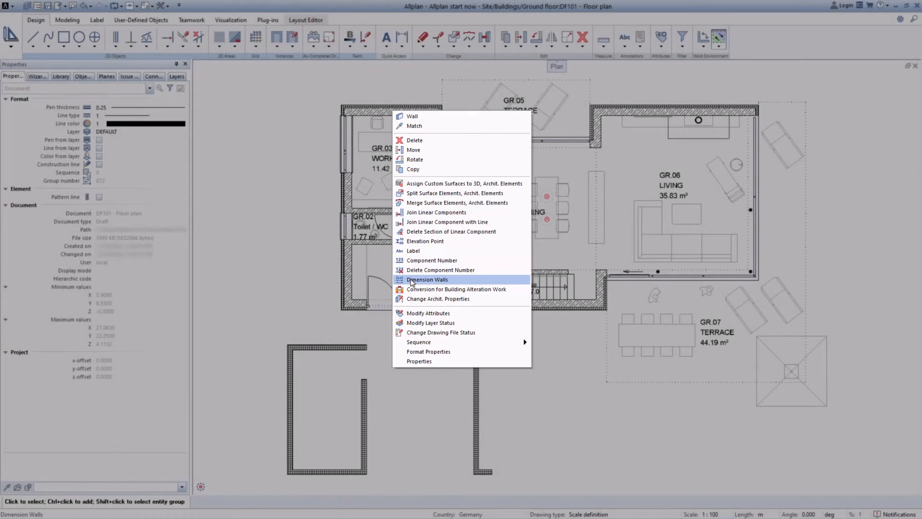
click(412, 280)
click(366, 110)
click(348, 176)
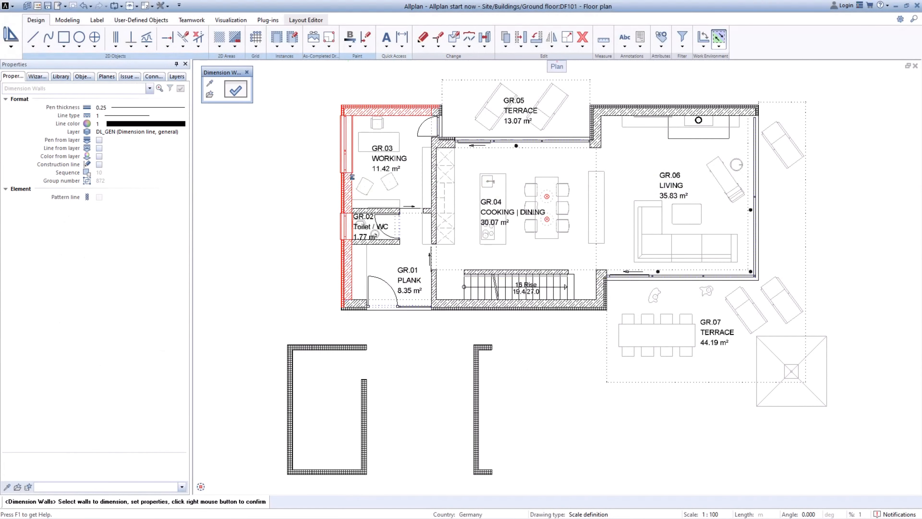
click(440, 142)
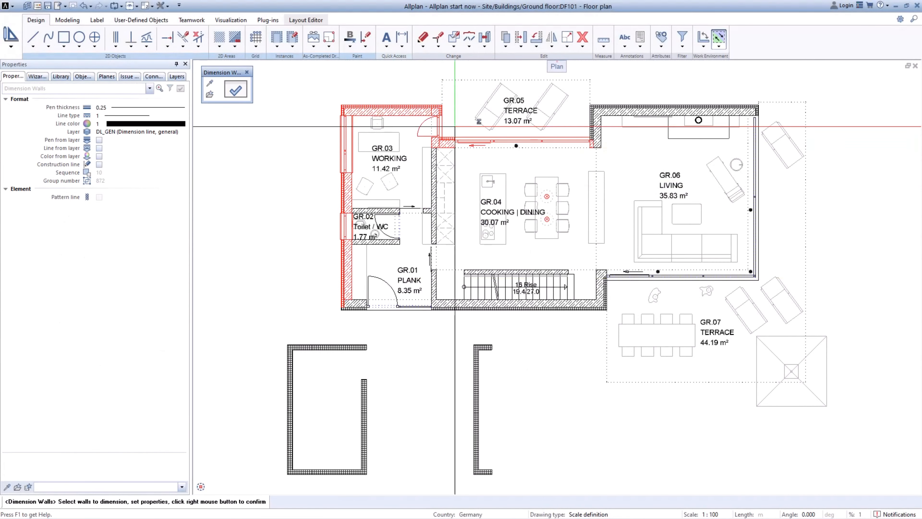
click(601, 119)
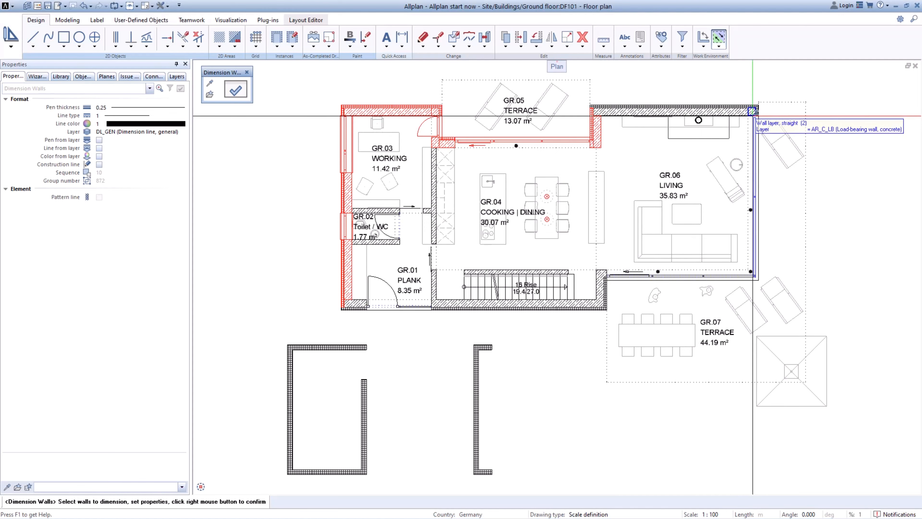
click(741, 116)
click(751, 114)
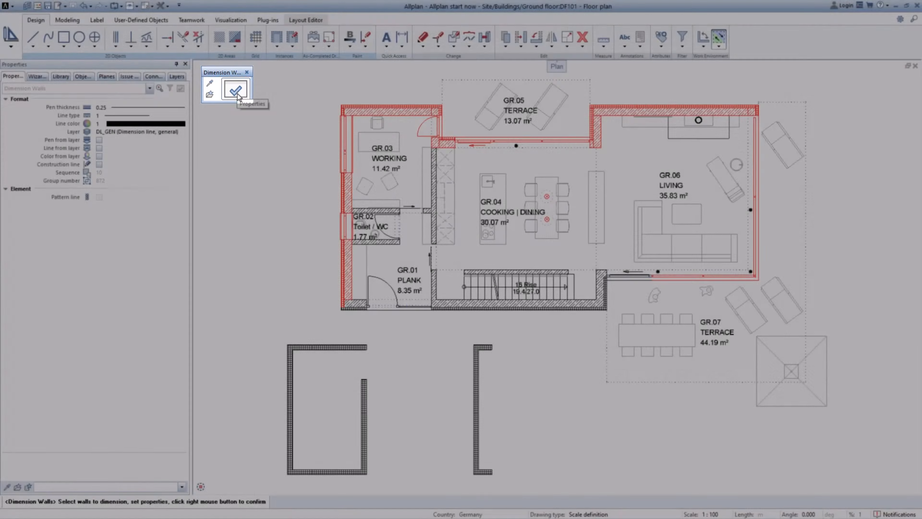
Set the dimension lines to long slash arrowheads, the same 2.0 mm size for all texts, and the Swiss 1 position rule
click(236, 90)
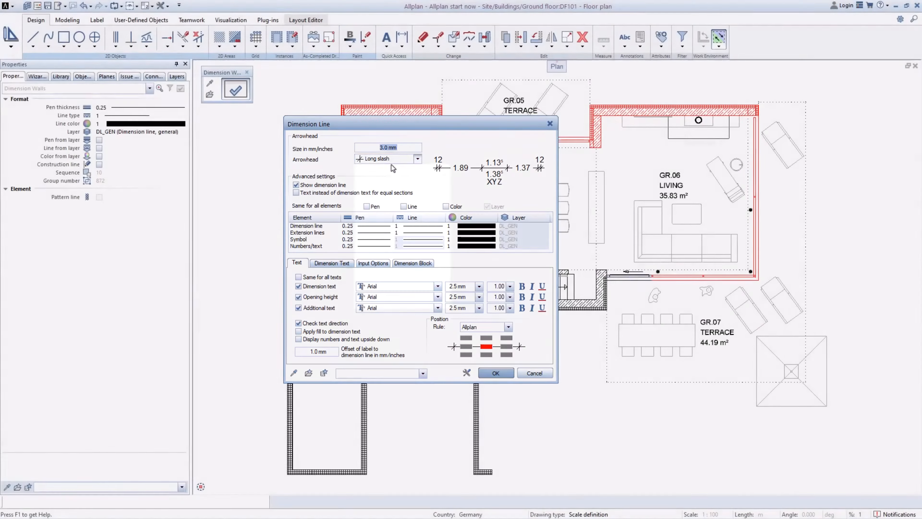
click(391, 159)
click(390, 169)
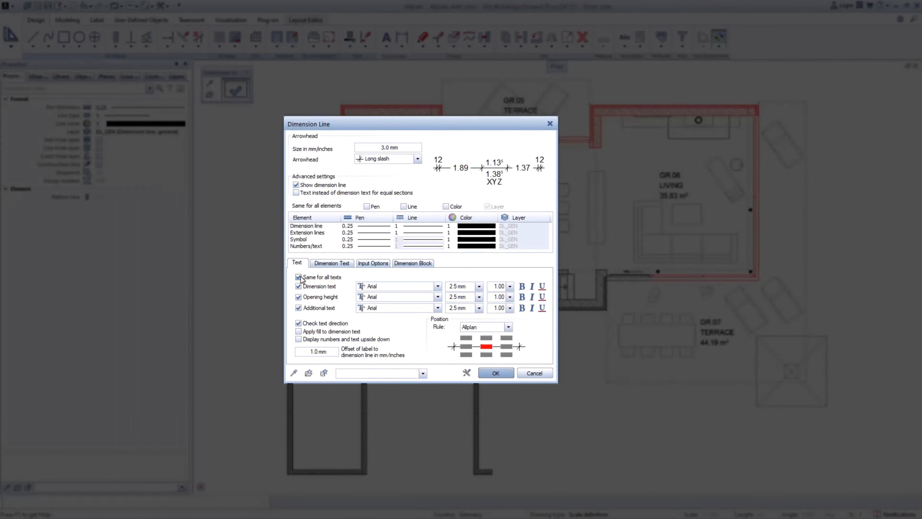
click(479, 286)
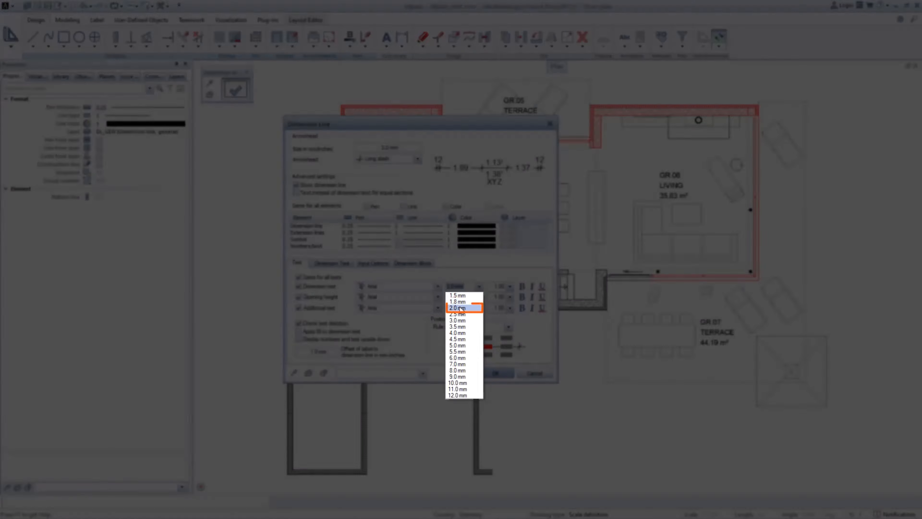
click(466, 304)
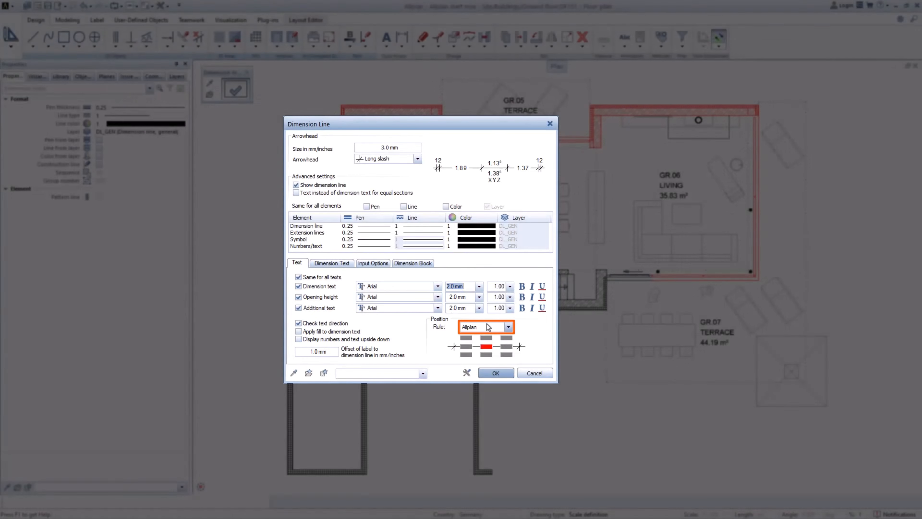
click(489, 326)
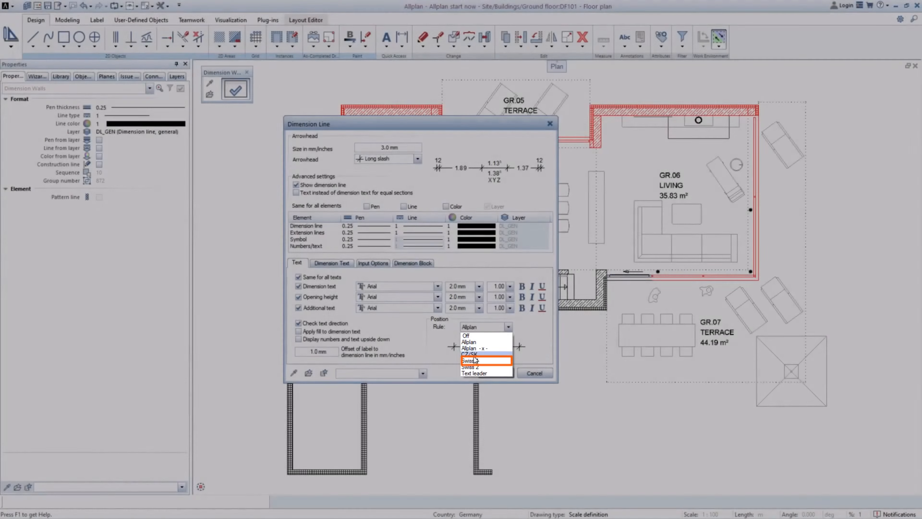
click(476, 360)
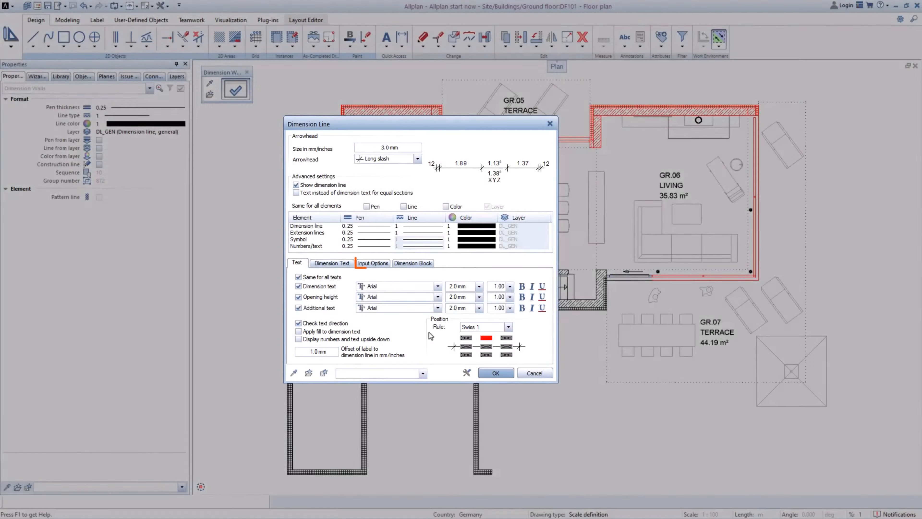
Use extension lines with a predefined length of 500 mm and include outside dimensions in the dimension block
click(373, 263)
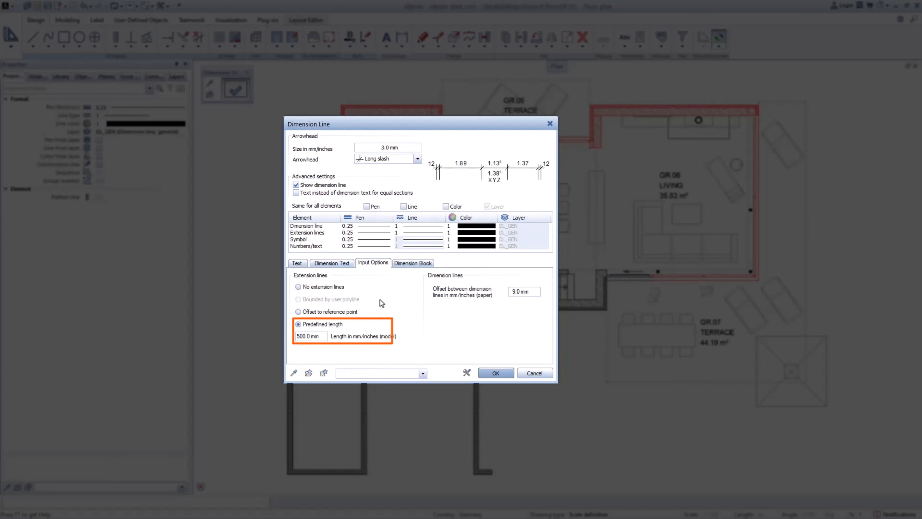
click(411, 264)
click(323, 297)
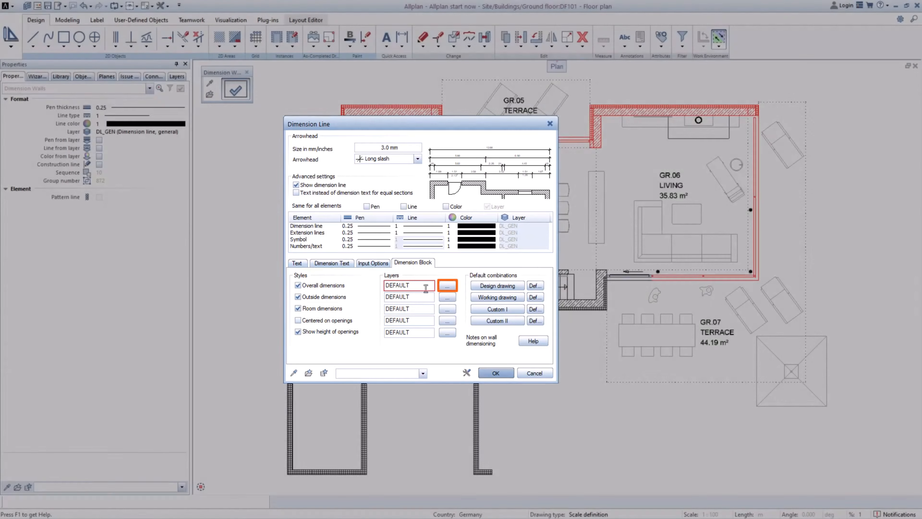
Assign layer DL_GEN to the dimension block styles and DL_50 to the height of openings, and apply the settings
click(447, 285)
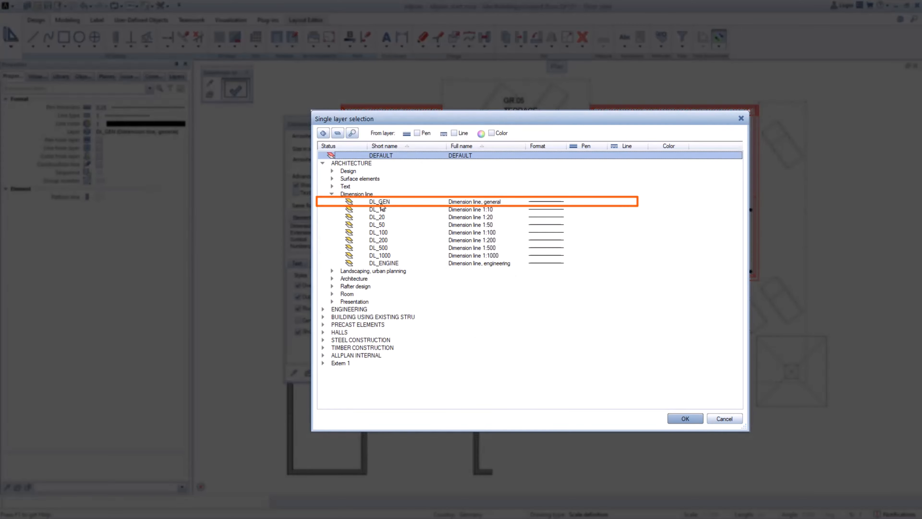
click(381, 203)
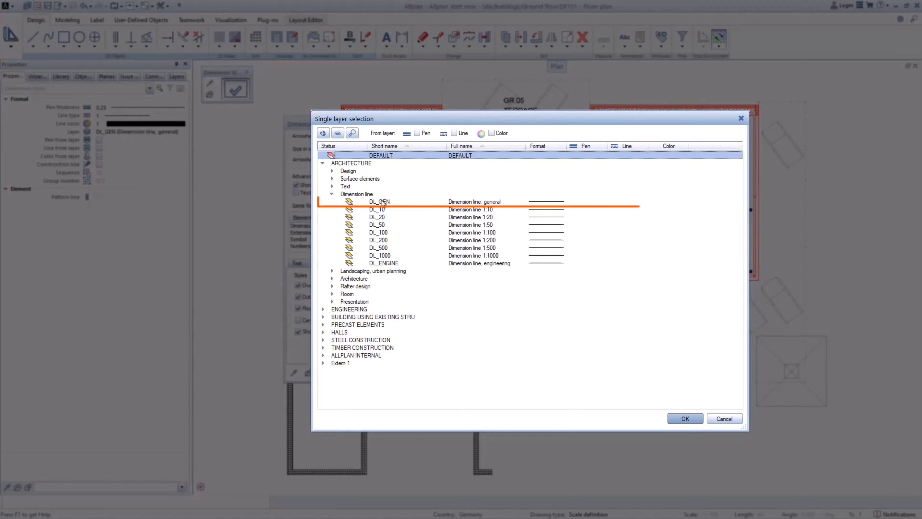
click(383, 203)
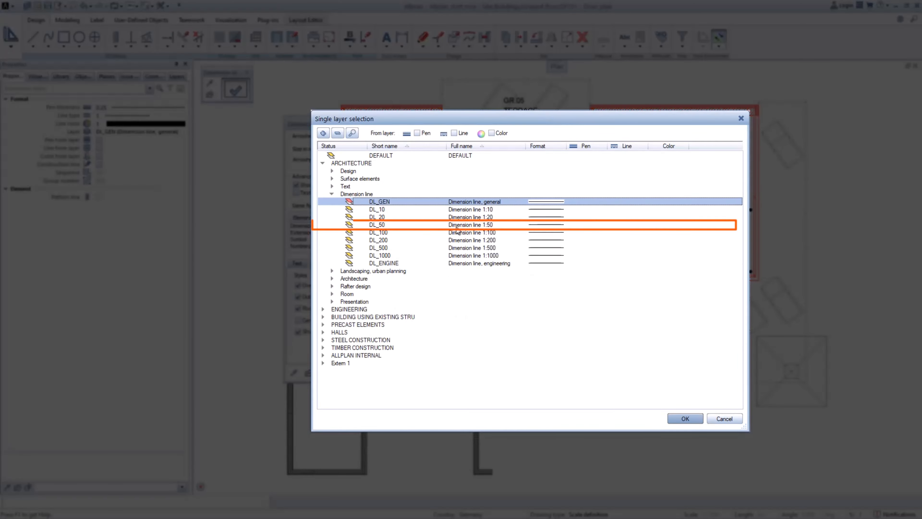
click(458, 226)
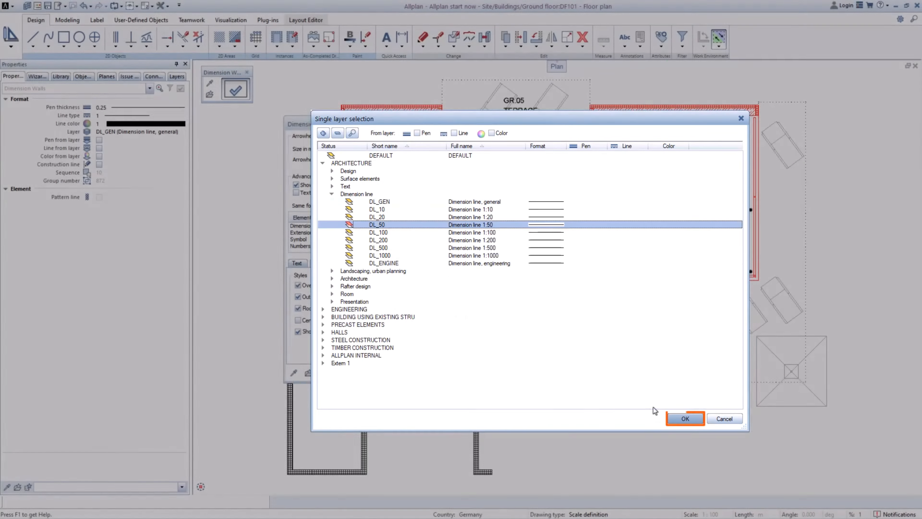
click(685, 418)
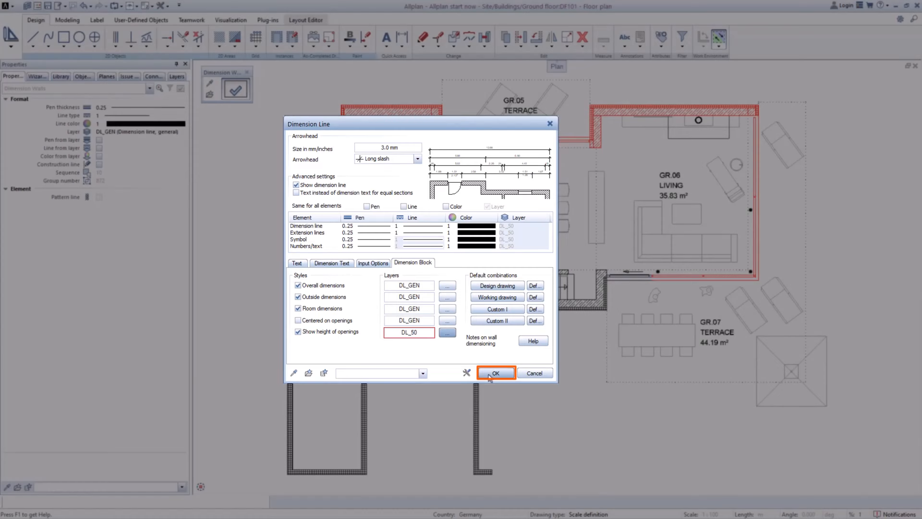
click(496, 373)
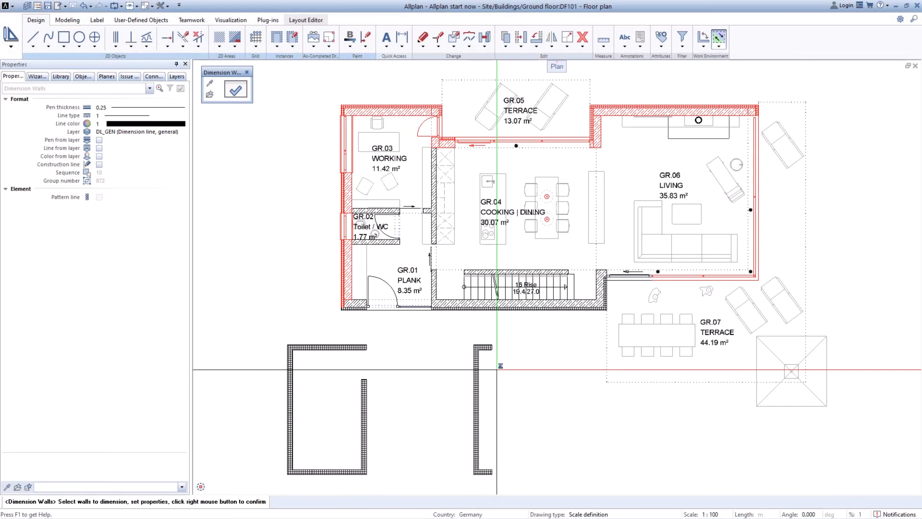
Place the dimension block parallel to the working room's upper exterior wall, 2 m above the building's upper-left corner
right_click(496, 370)
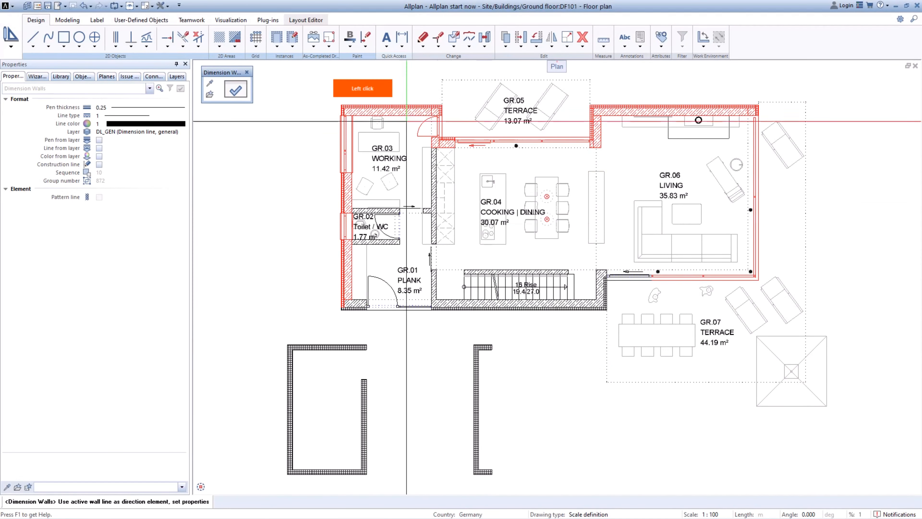
click(397, 104)
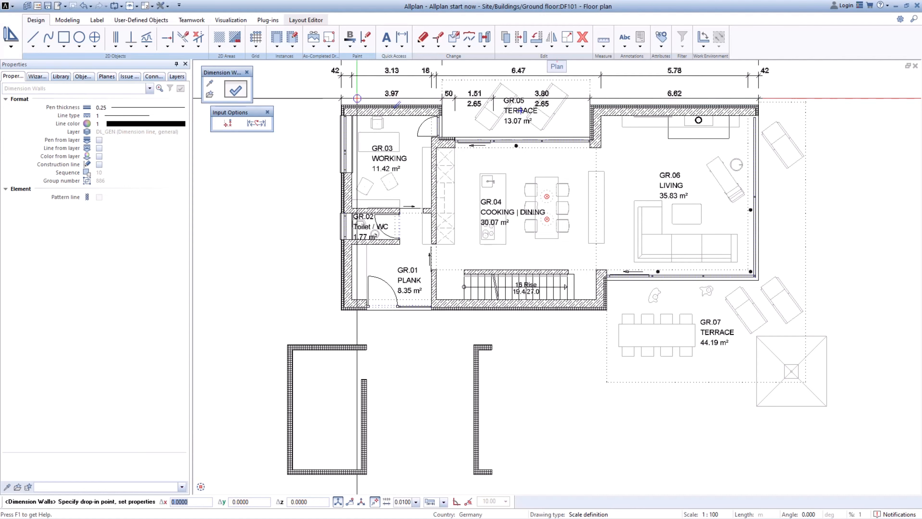
scroll(356, 105, up, 1)
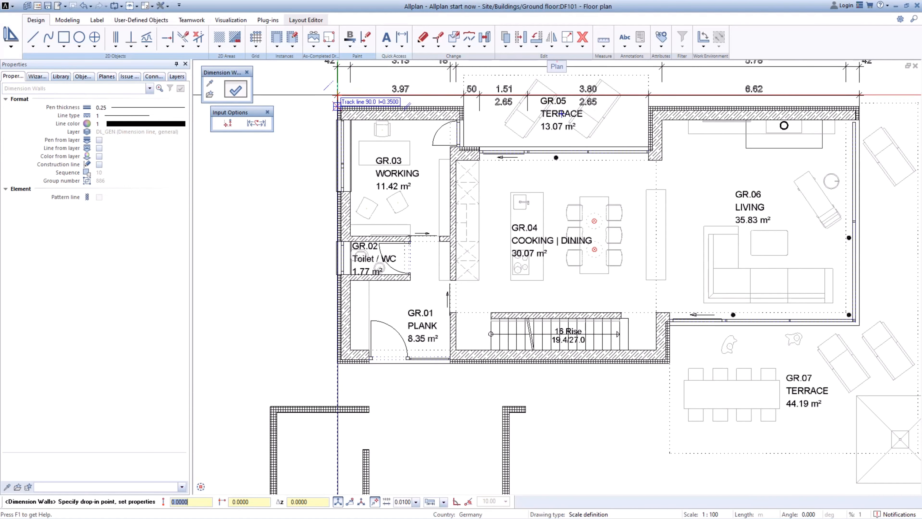
text(2)
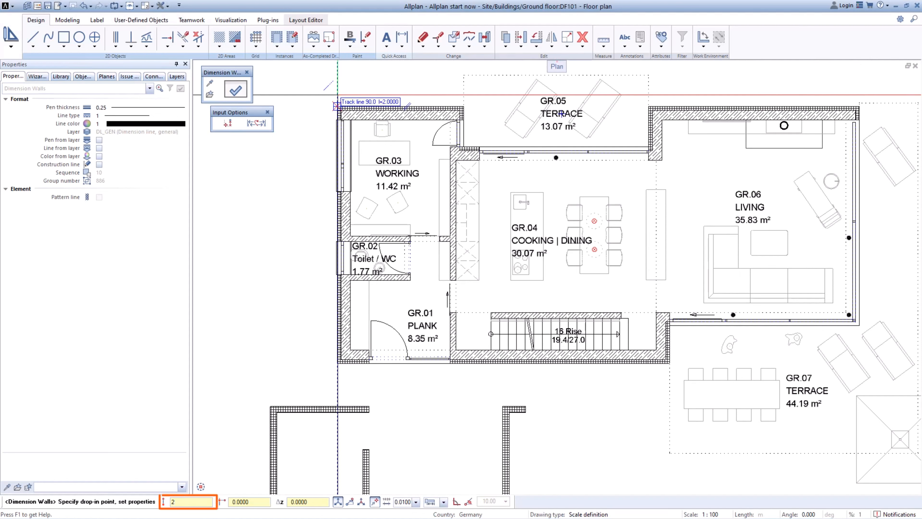
click(562, 113)
Dimension the living room's exterior walls, the stair corner wall and the entrance wall vertically, 2 m outside the living room's right-hand corner
click(783, 124)
click(853, 120)
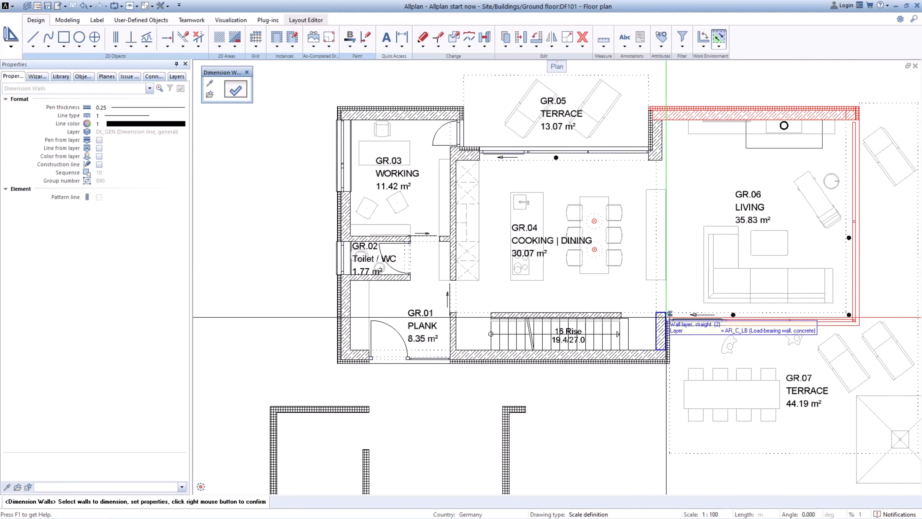
click(662, 325)
click(637, 355)
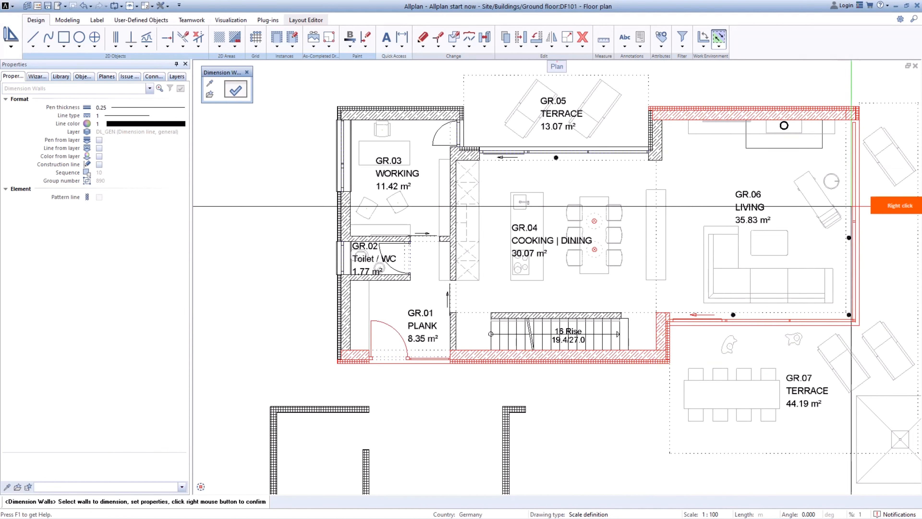
right_click(846, 207)
click(860, 188)
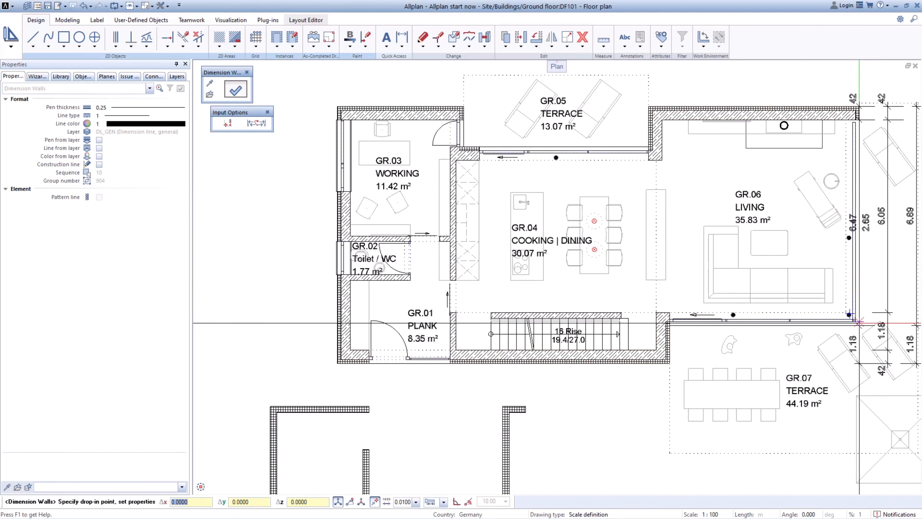
scroll(859, 321, up, 4)
text(2)
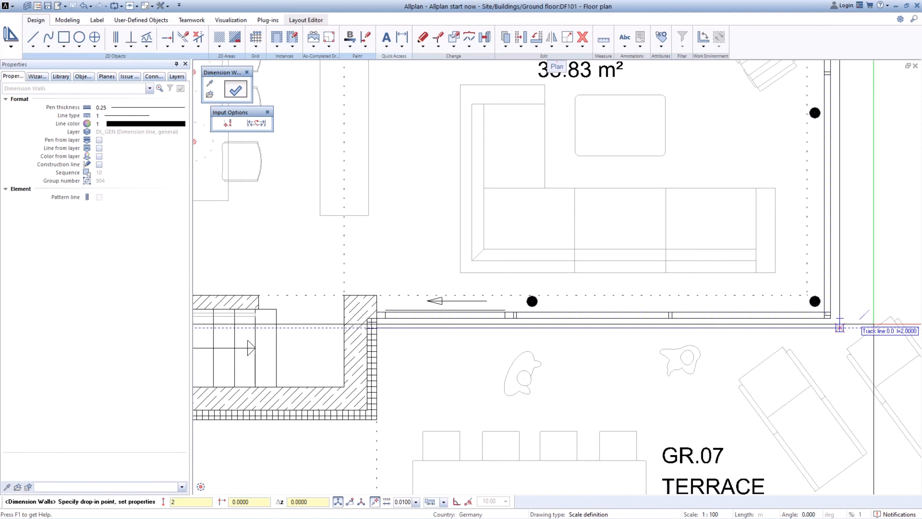
key(Return)
Dimension the building's lower side parallel to the entrance wall, placing the dimension block 2 m below the separate left-hand structure's lower corner
middle_click(886, 318)
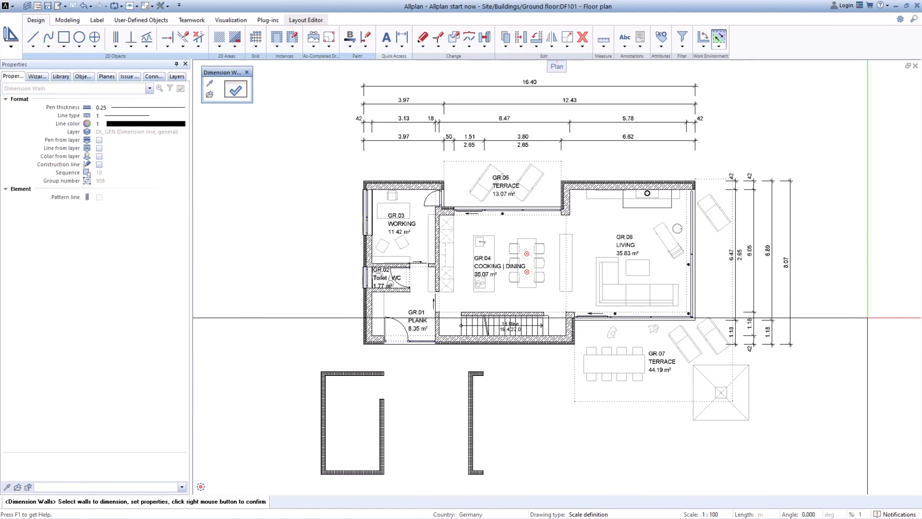
click(369, 328)
click(378, 338)
click(570, 322)
click(576, 318)
right_click(554, 364)
click(543, 347)
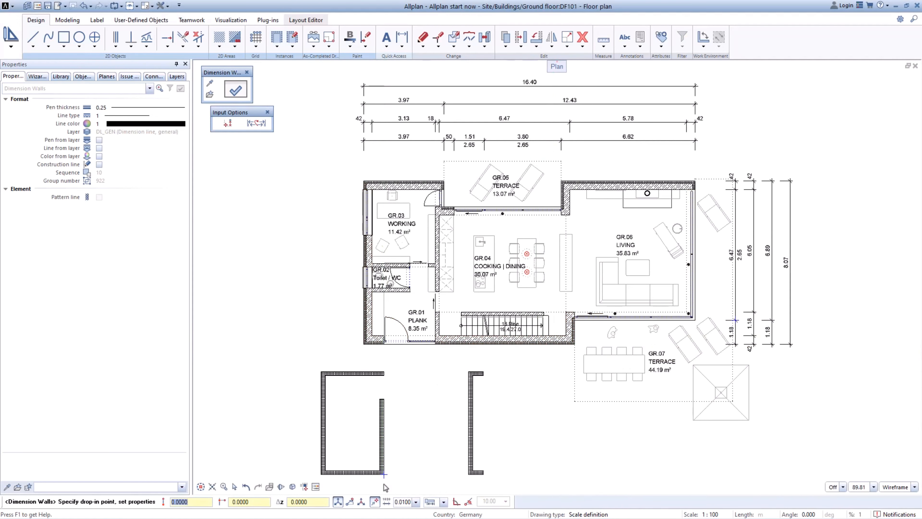
middle_drag(382, 479, 387, 426)
text(2)
key(Return)
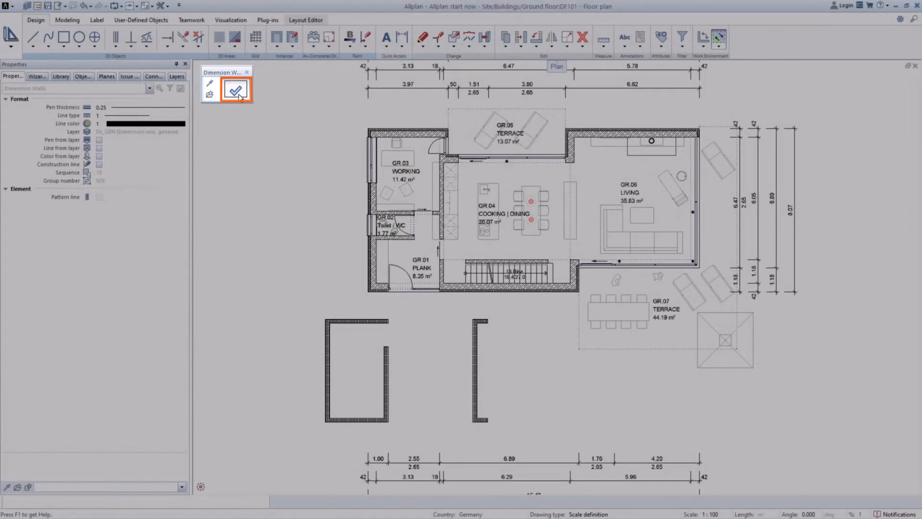
Dimension the plank entrance wall, left exterior wall and working room's upper wall parallel to the left wall, 2 m outside the lower-left corner
click(236, 90)
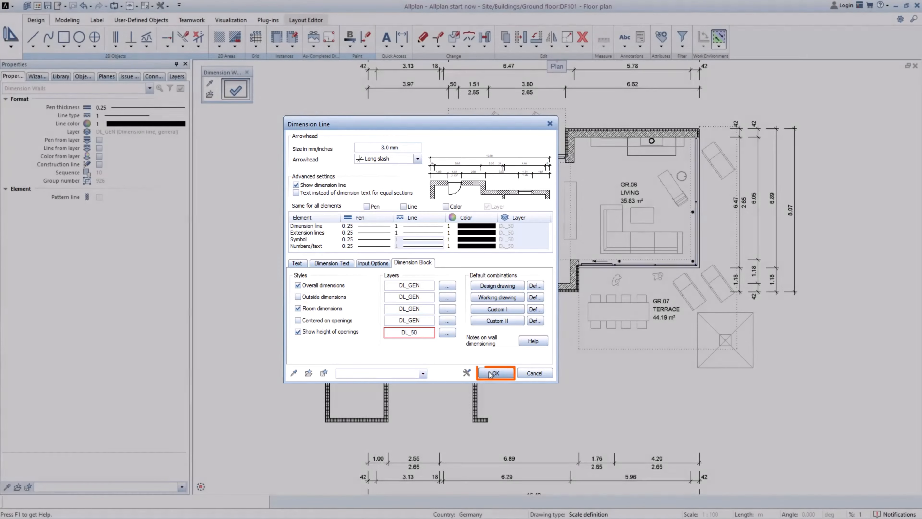
click(496, 373)
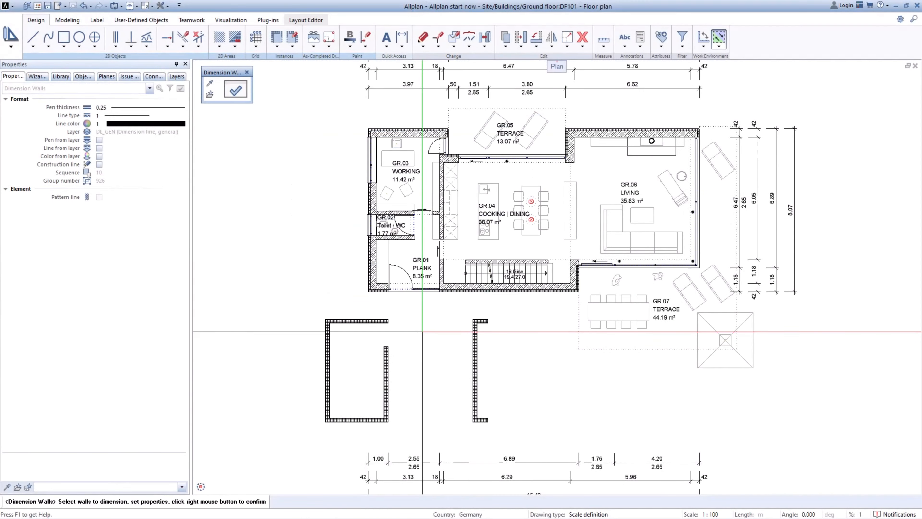
click(439, 288)
click(378, 257)
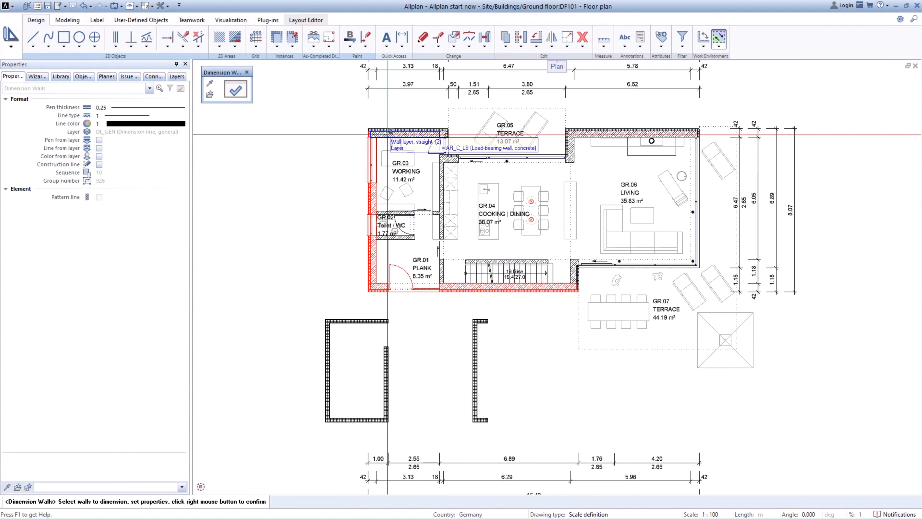
click(387, 134)
right_click(346, 156)
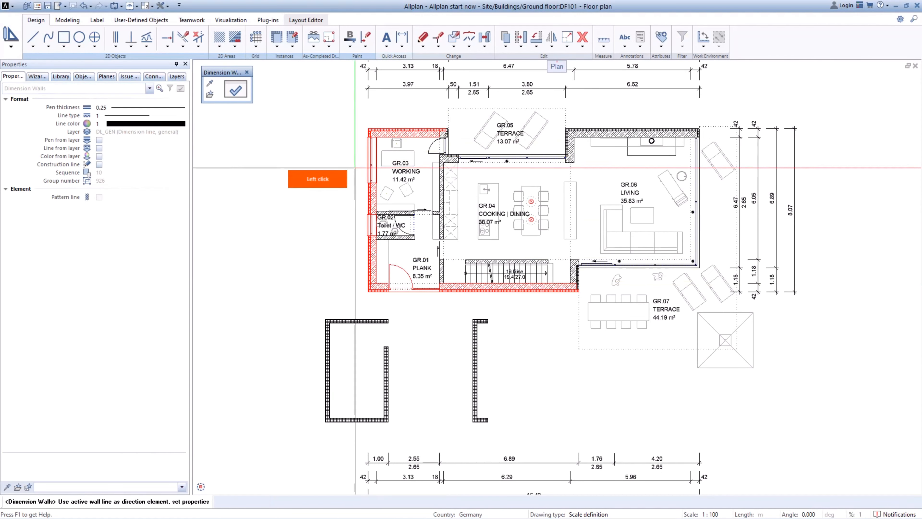
click(367, 189)
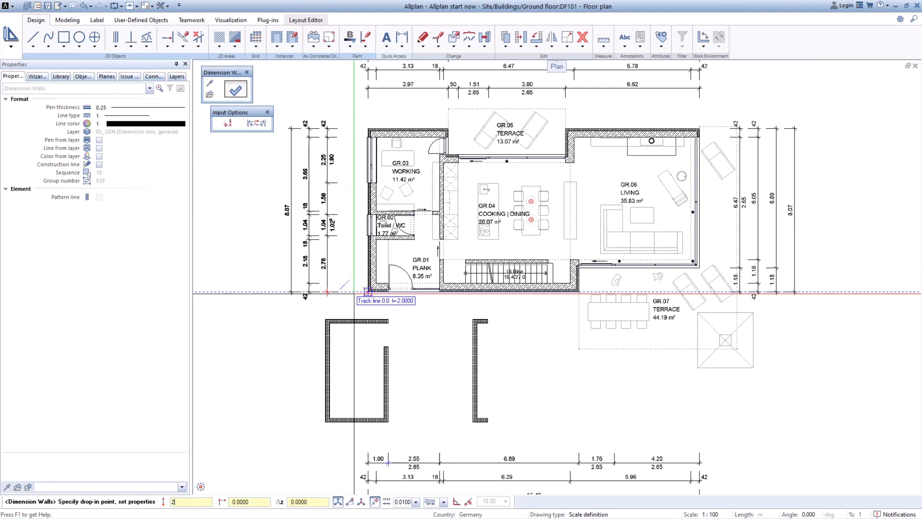
click(330, 293)
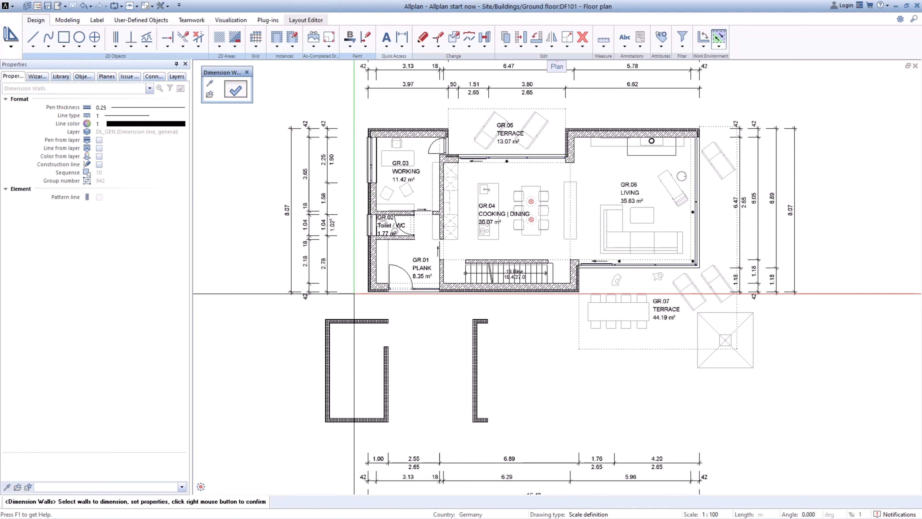
key(Escape)
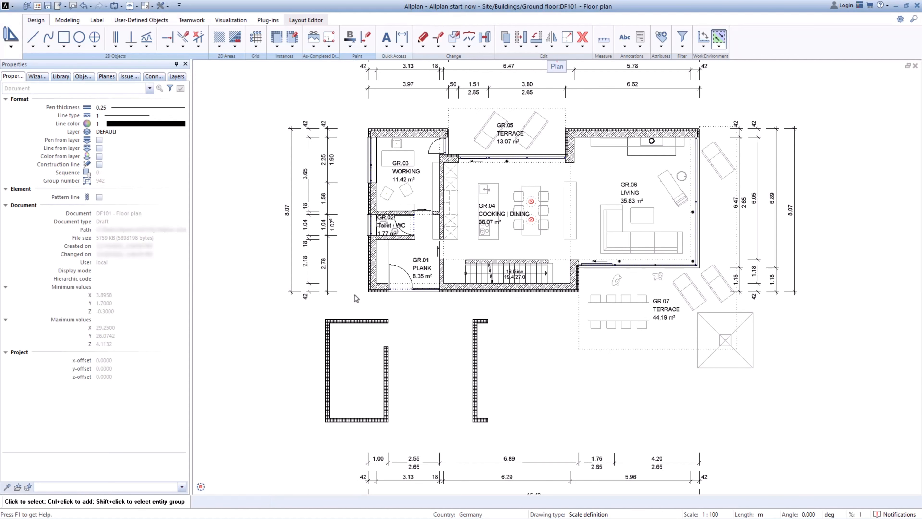
Move the two outer dimension lines on the building's left side 0.9 m outward with extension line length locked
right_click(328, 258)
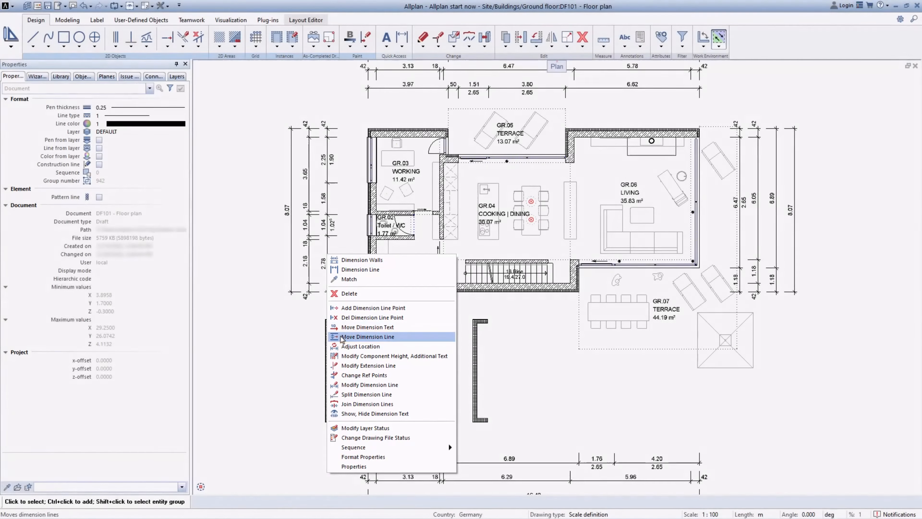
click(341, 336)
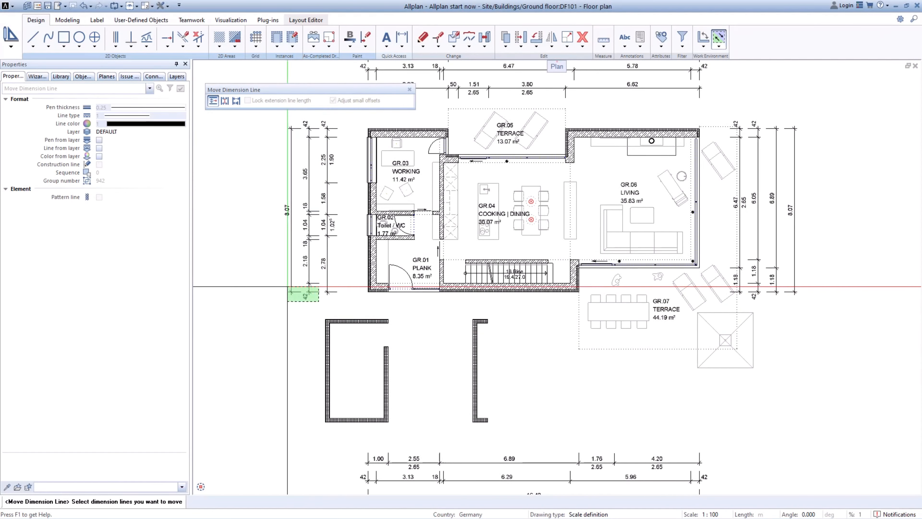
click(285, 285)
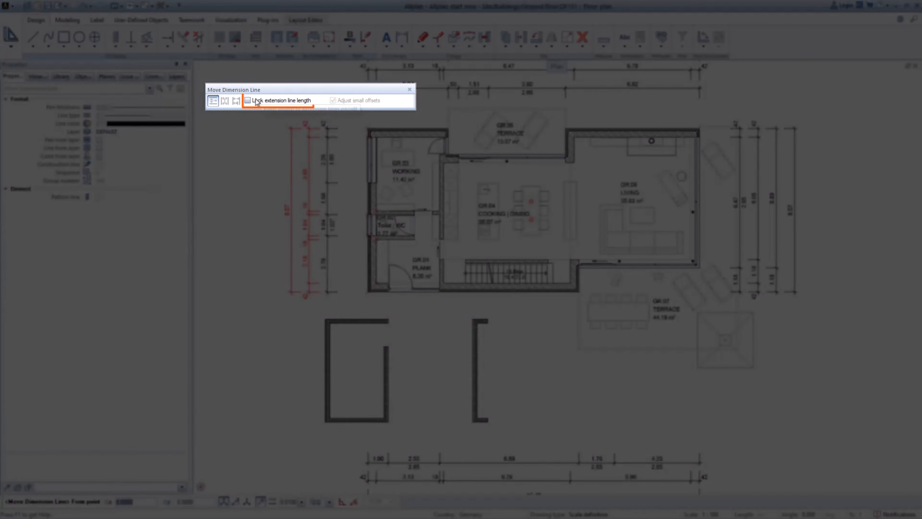
click(256, 101)
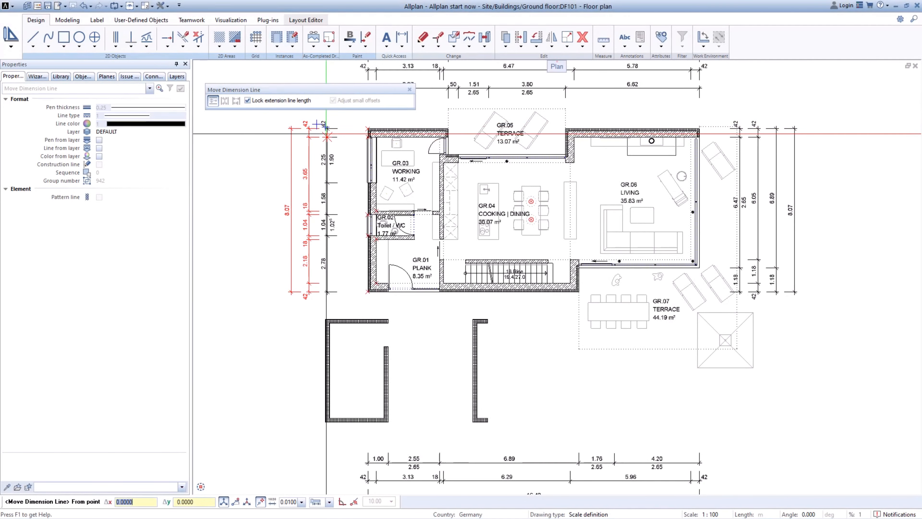
scroll(325, 125, up, 2)
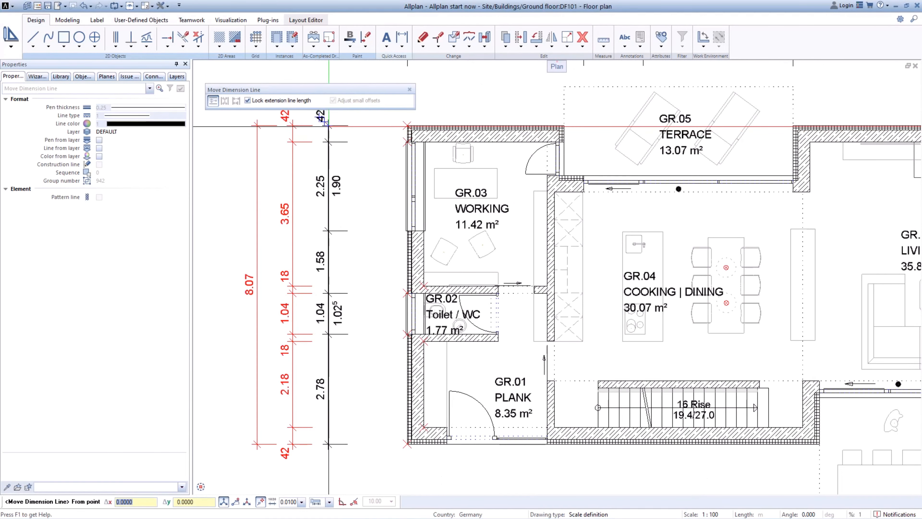
click(325, 124)
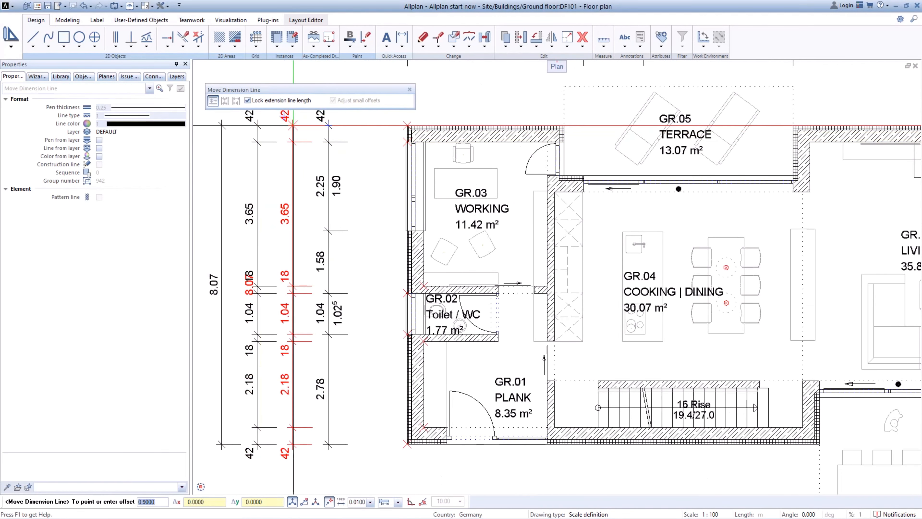
click(294, 125)
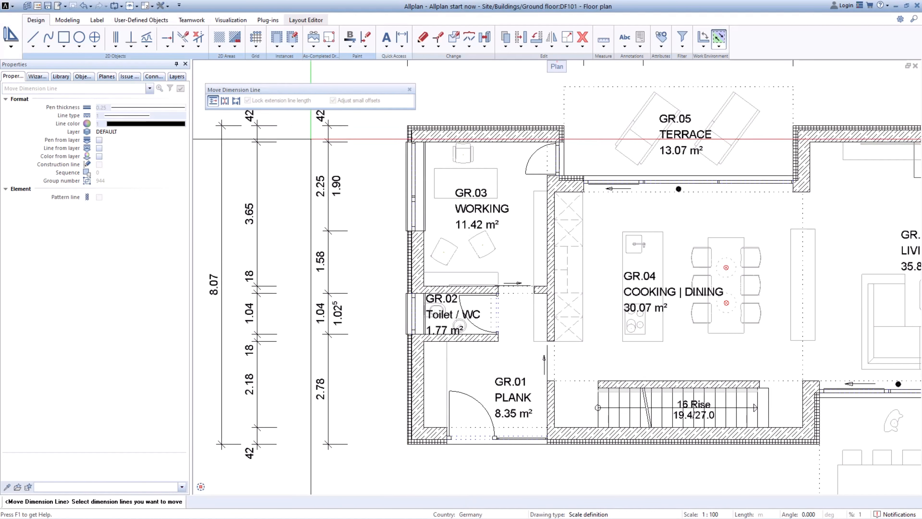
Set up a vertical dimension line in the gap on the building's left side, matching the innermost dimension line's parameters
click(402, 37)
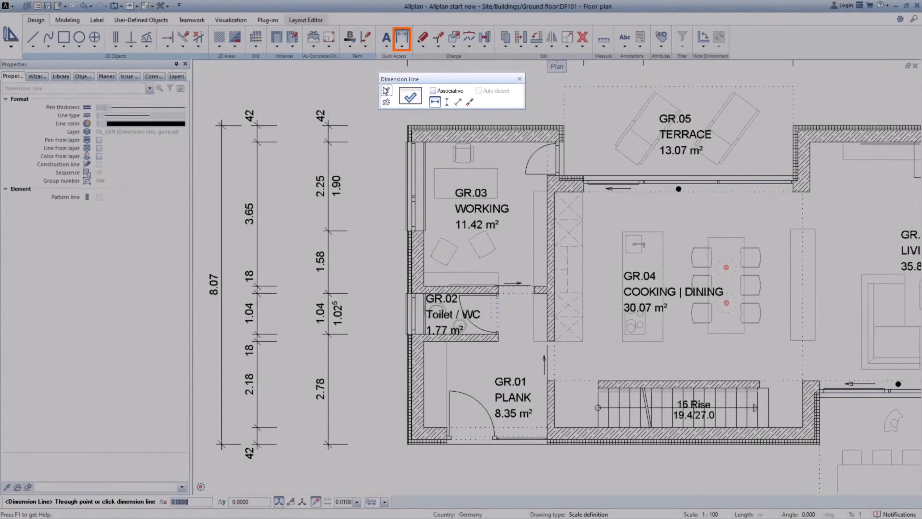
click(386, 90)
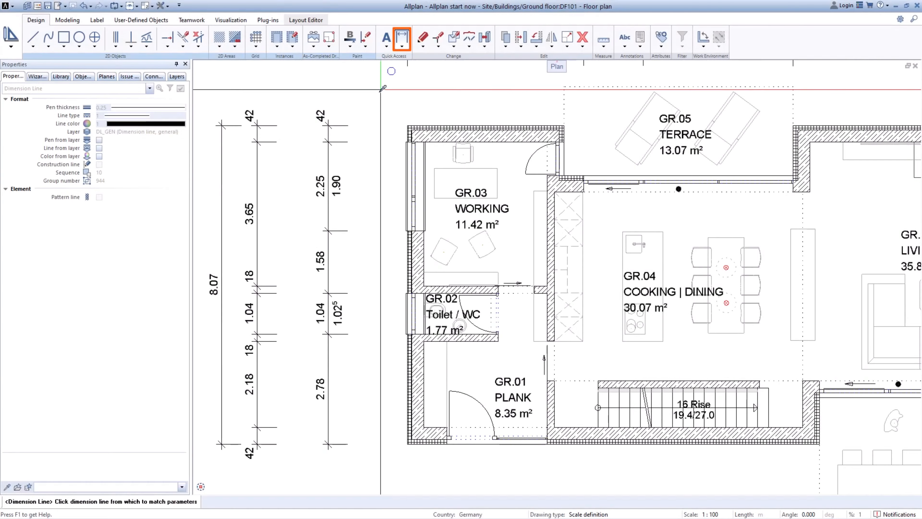
click(325, 155)
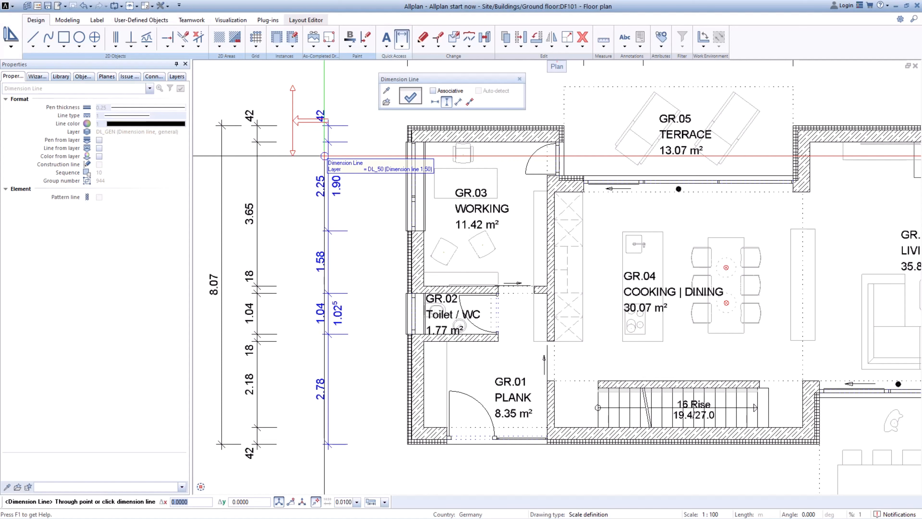
click(324, 156)
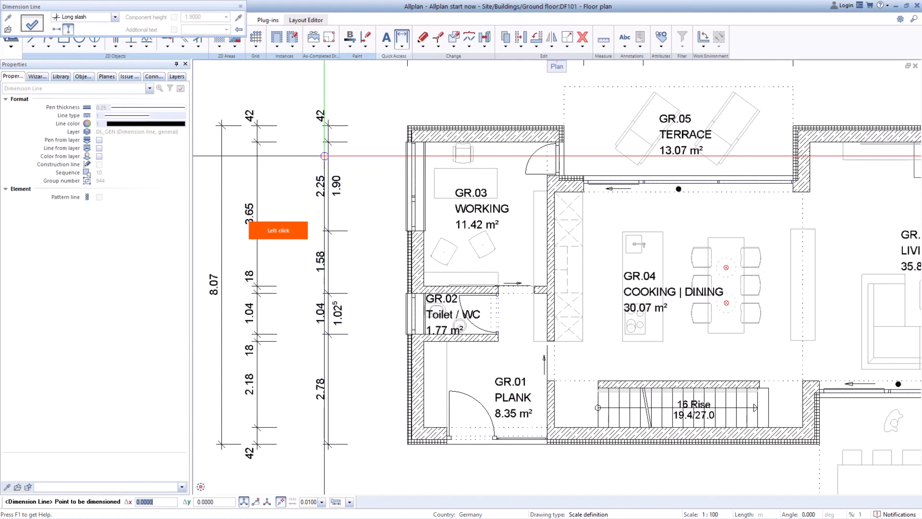
Dimension both faces of the kitchen's upper exterior wall, the stair wall and the lower exterior wall on the new dimension line
click(578, 175)
click(575, 192)
click(613, 381)
click(615, 388)
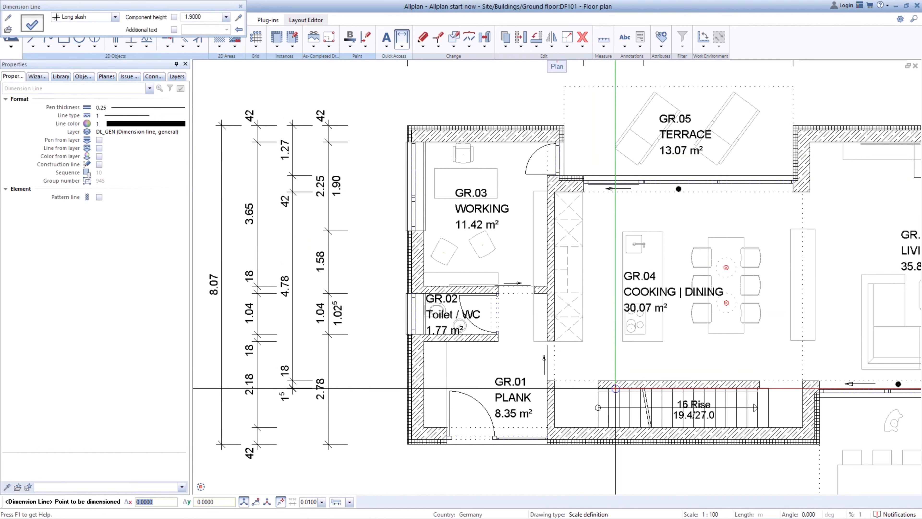
click(611, 426)
click(610, 443)
key(Escape)
key(Escape)
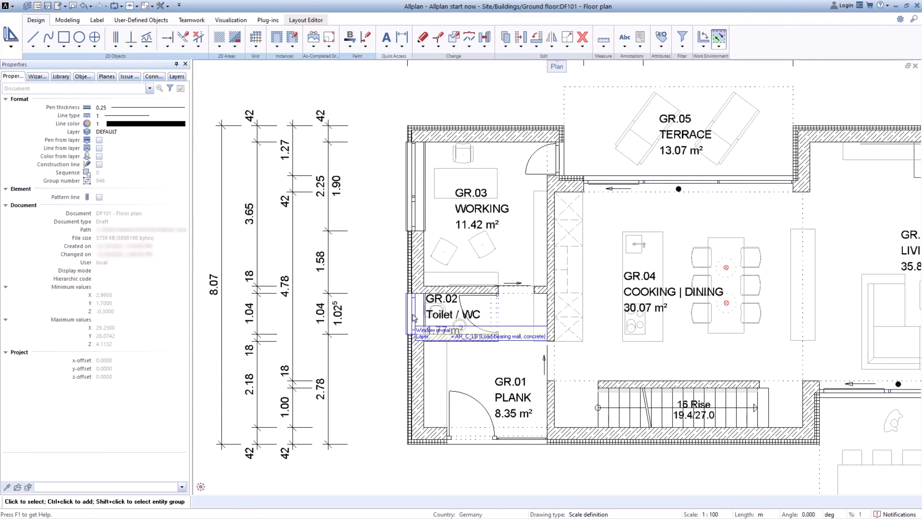
Set up a sill height label for the toilet window with prefix SH, suffix (Shell) and dimension text unit m, cm
right_click(414, 318)
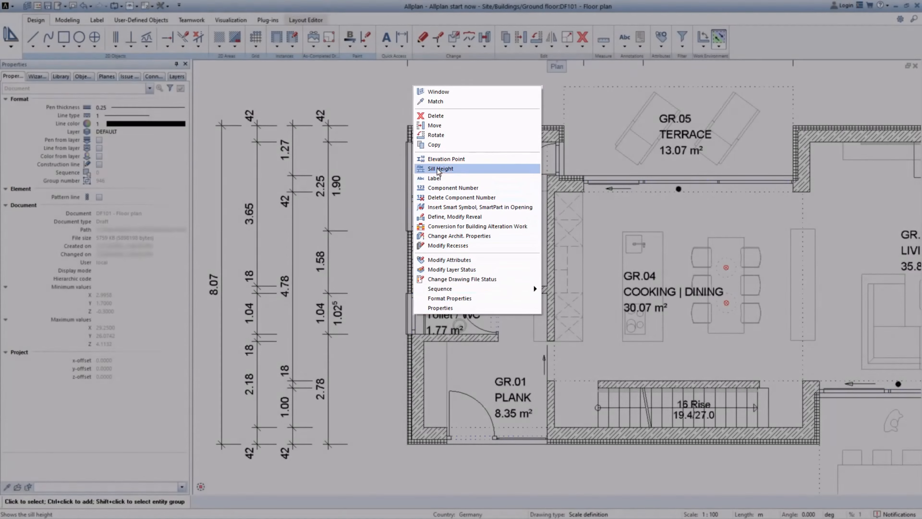
click(438, 169)
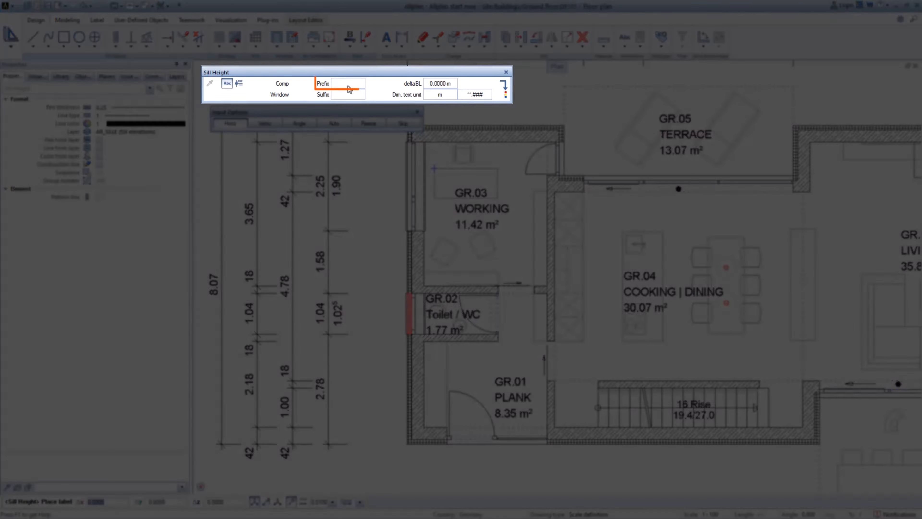
click(347, 87)
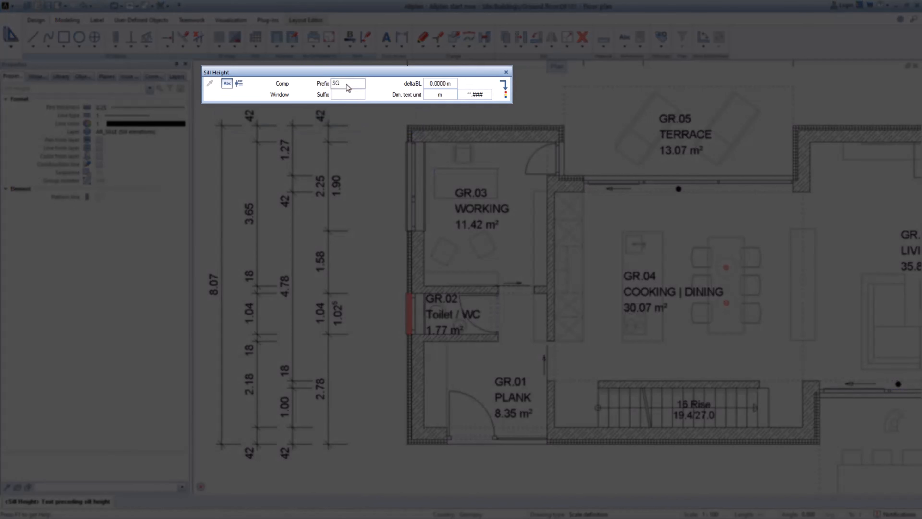
click(343, 97)
text((Shell)
click(439, 95)
click(416, 140)
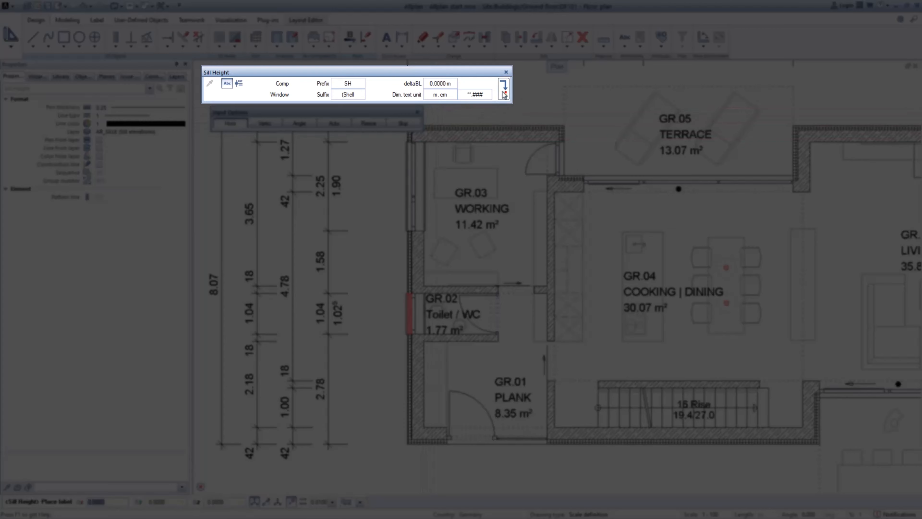
Check the sill height label's text parameters and set its orientation to vertical
click(504, 94)
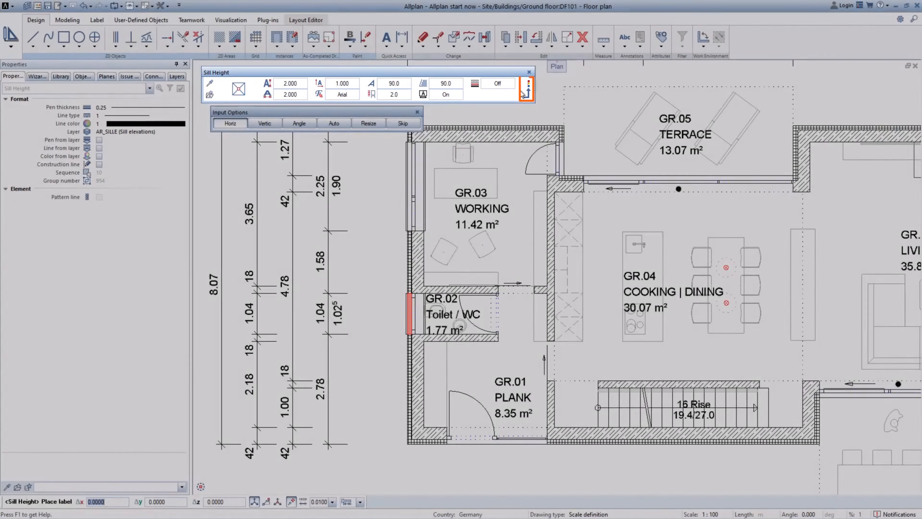
click(527, 92)
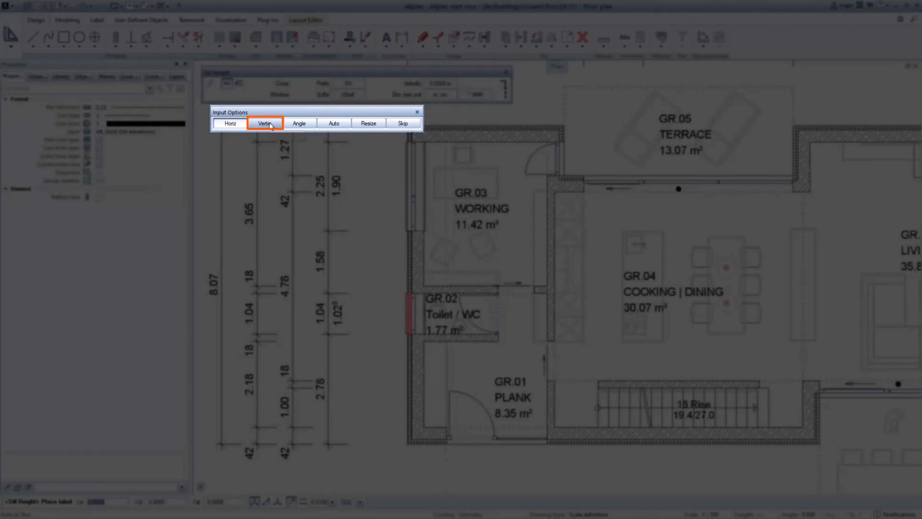
click(270, 124)
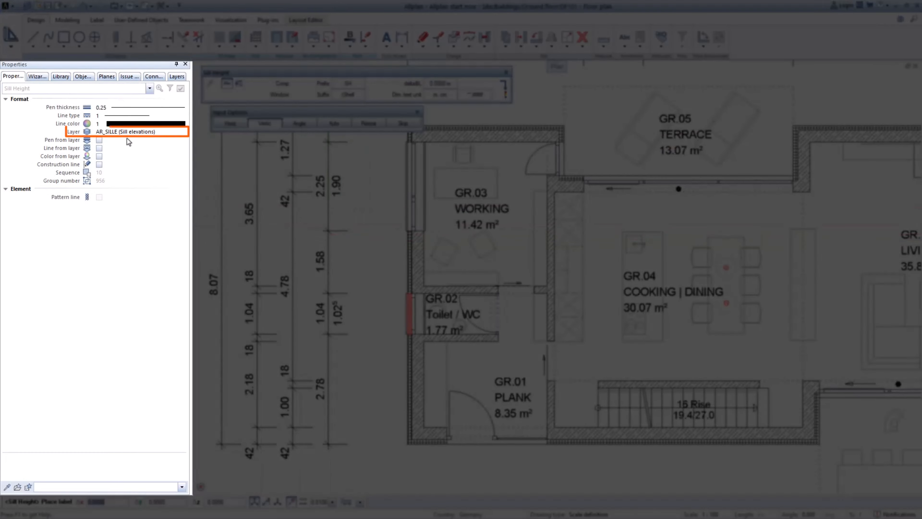
Try to assign the sill height label to the AR_LABEL layer from the full layer hierarchy
click(125, 132)
click(119, 164)
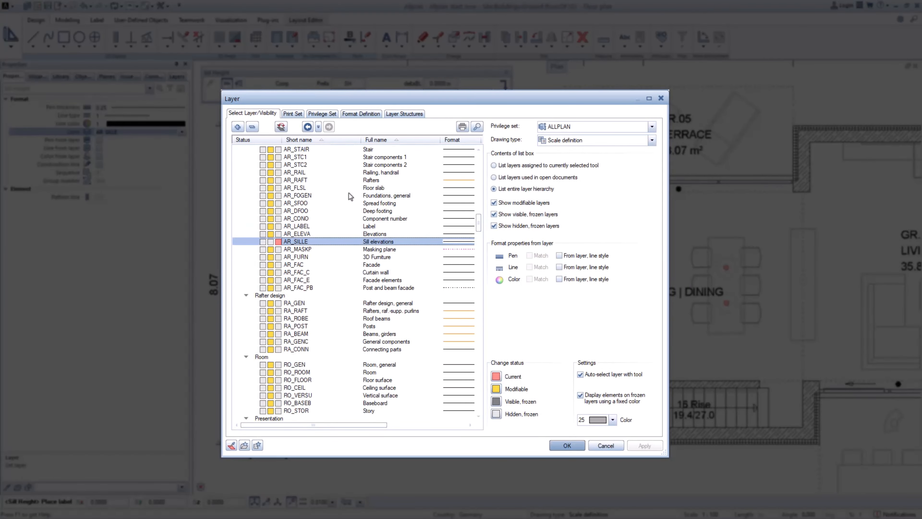
click(331, 226)
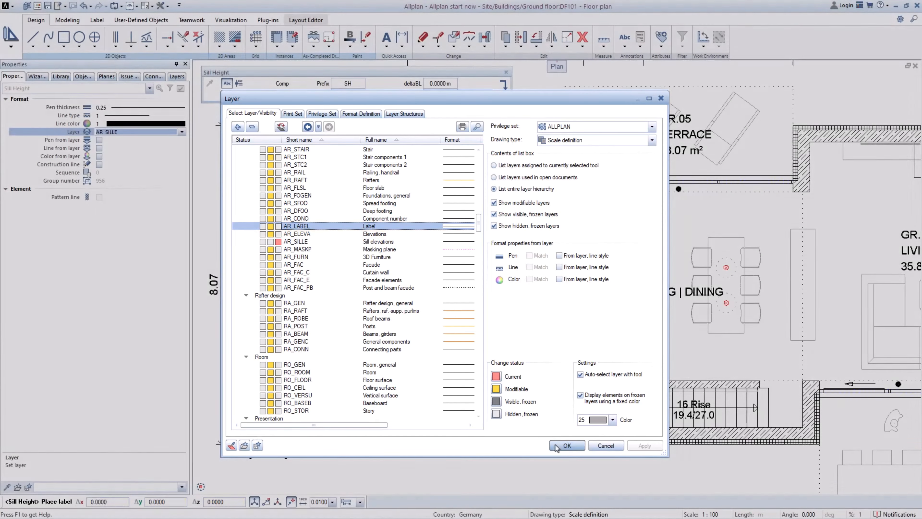
click(566, 445)
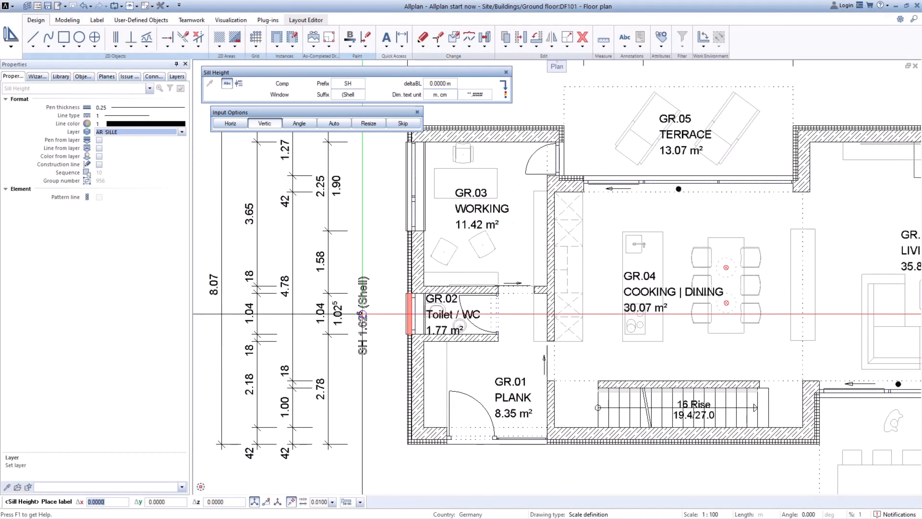
Place the sill height labels outside the toilet window and the working room window, aligned vertically with each other
click(363, 313)
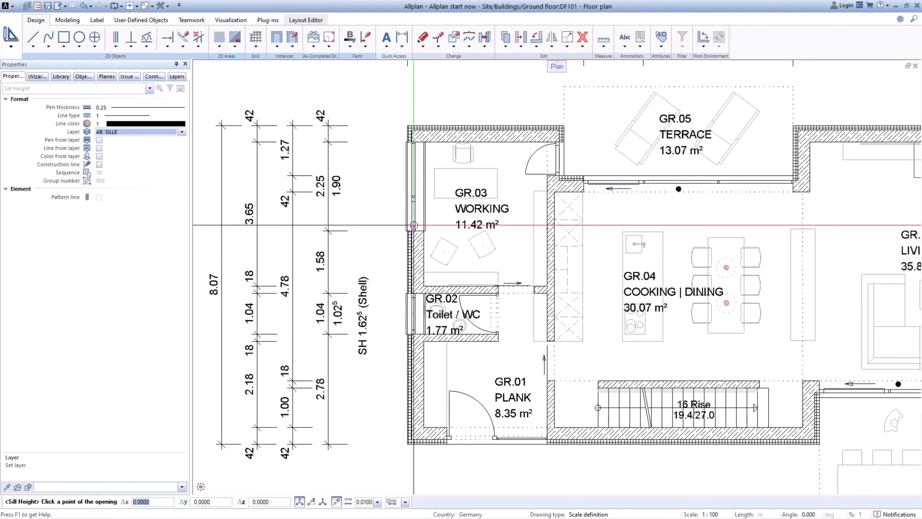
click(419, 210)
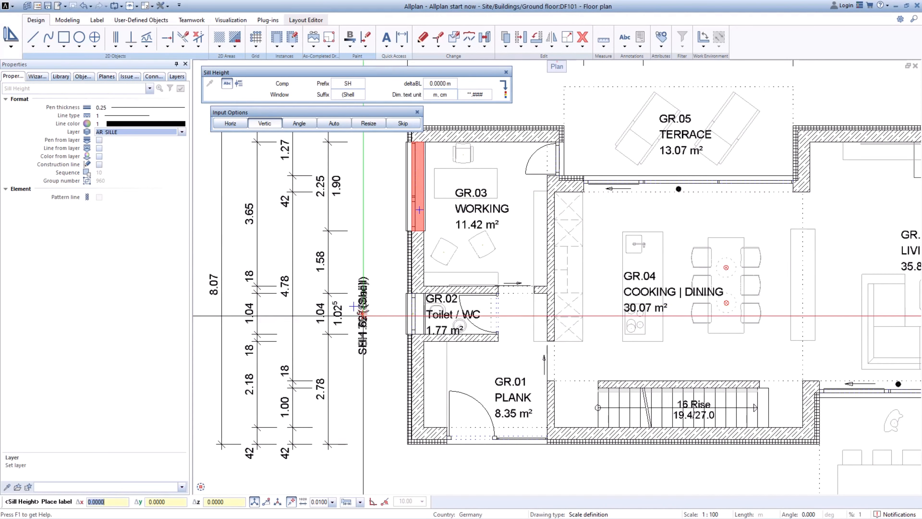
click(364, 186)
key(Escape)
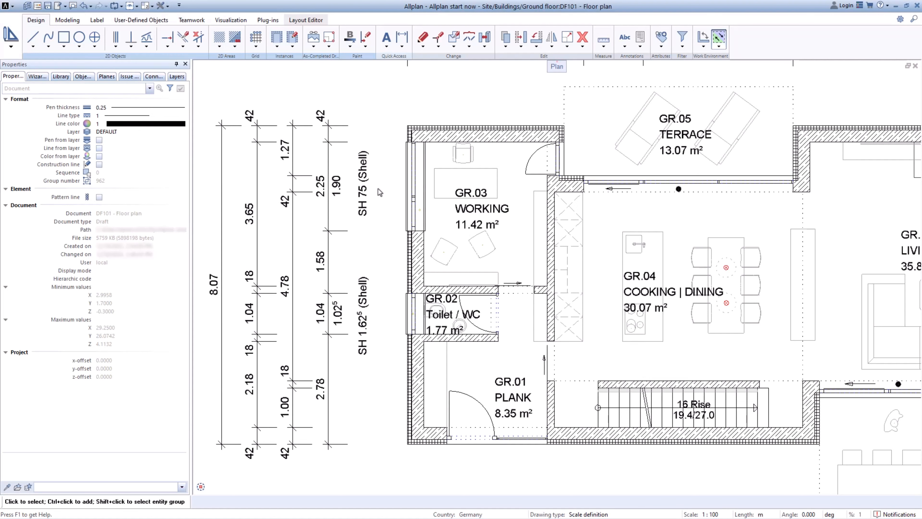
Start a label for the toilet window using the default opening label style 15 BRH based on FFI (5mm Round.)
right_click(405, 316)
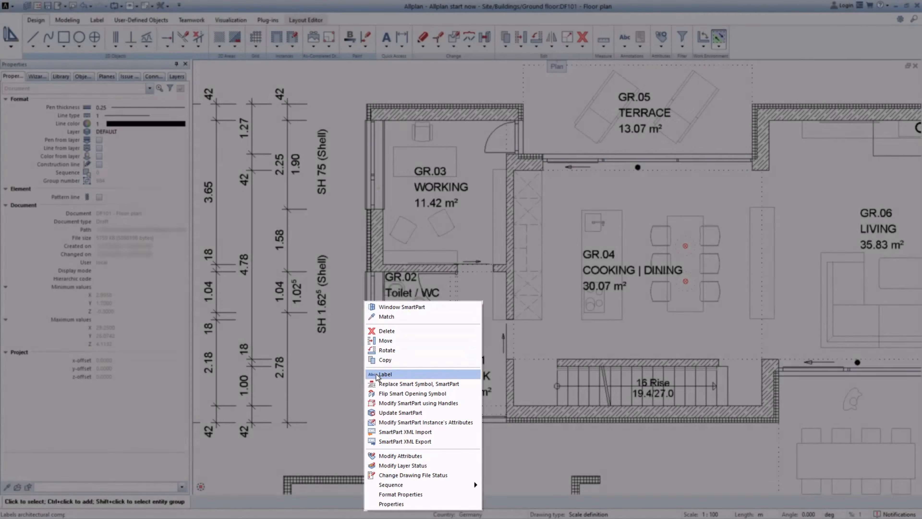
click(385, 373)
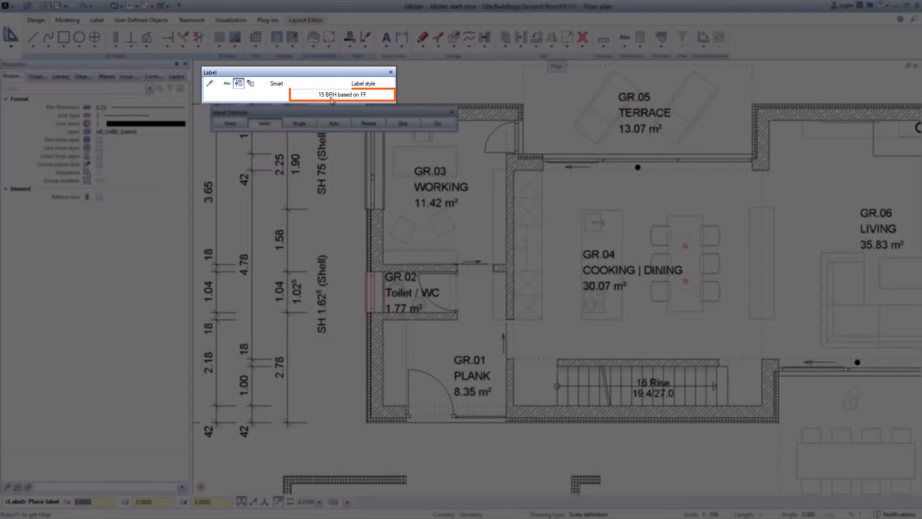
click(331, 96)
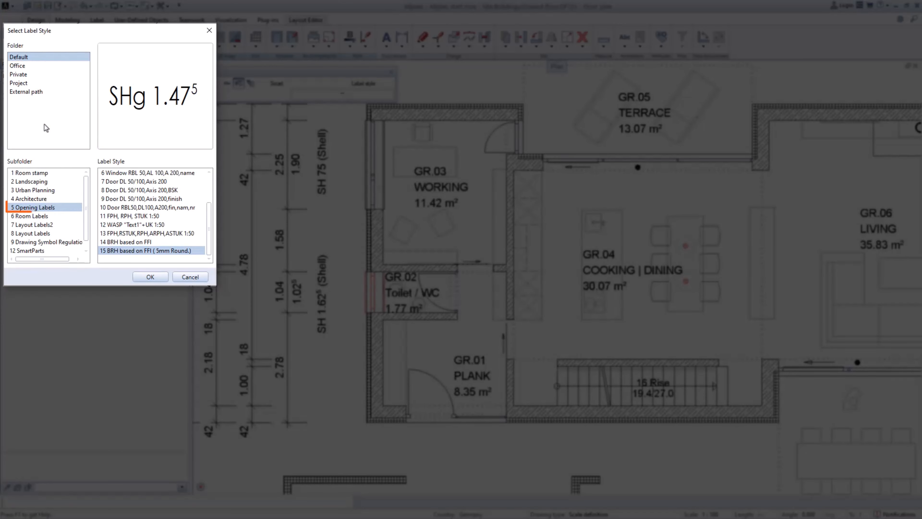
click(43, 209)
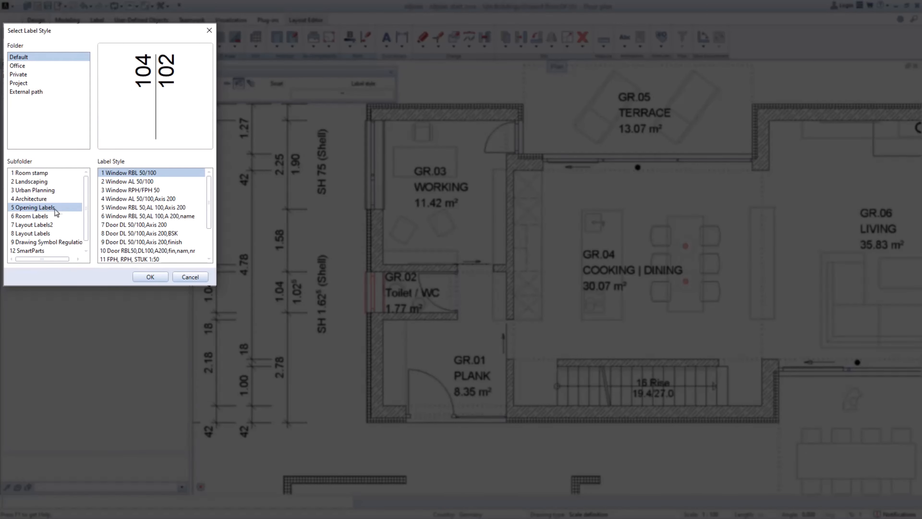
scroll(137, 223, down, 2)
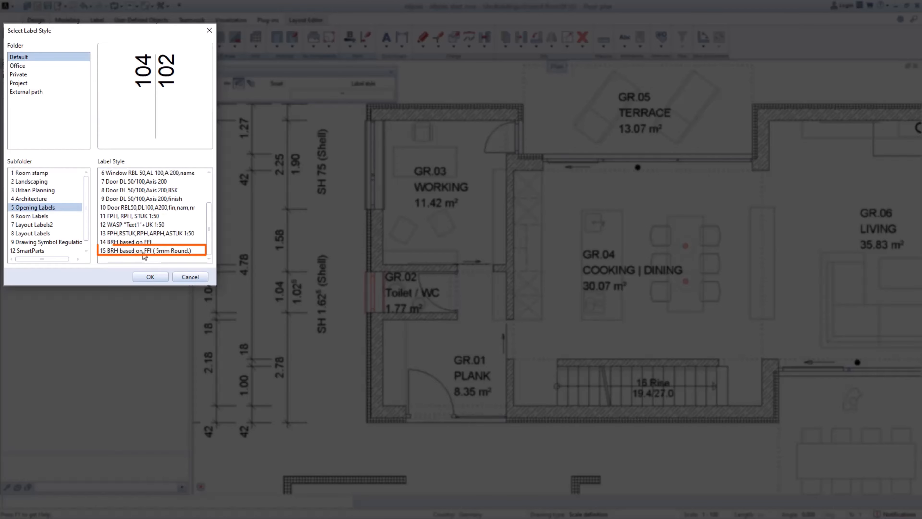
click(142, 251)
click(149, 277)
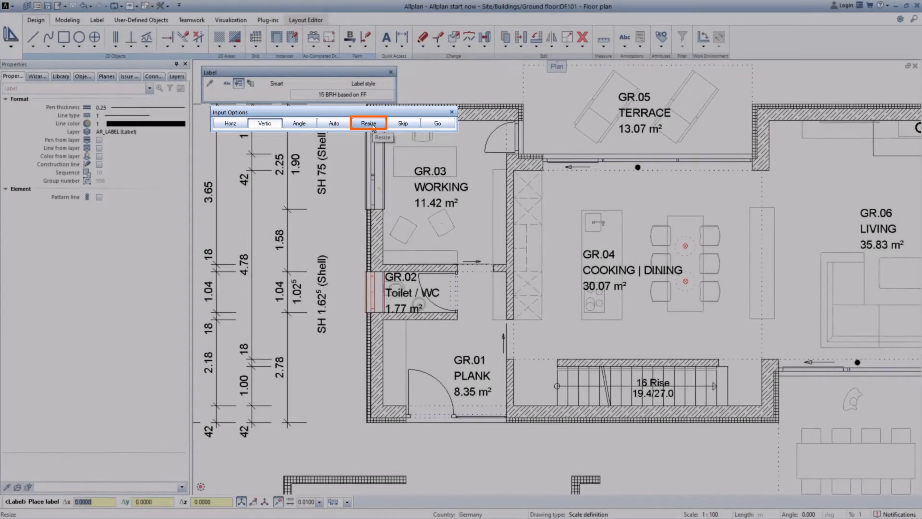
Resize the finished-floor sill height label by a factor of 0.75 and place it vertically between the toilet window and its SH label
click(369, 124)
text(0.)
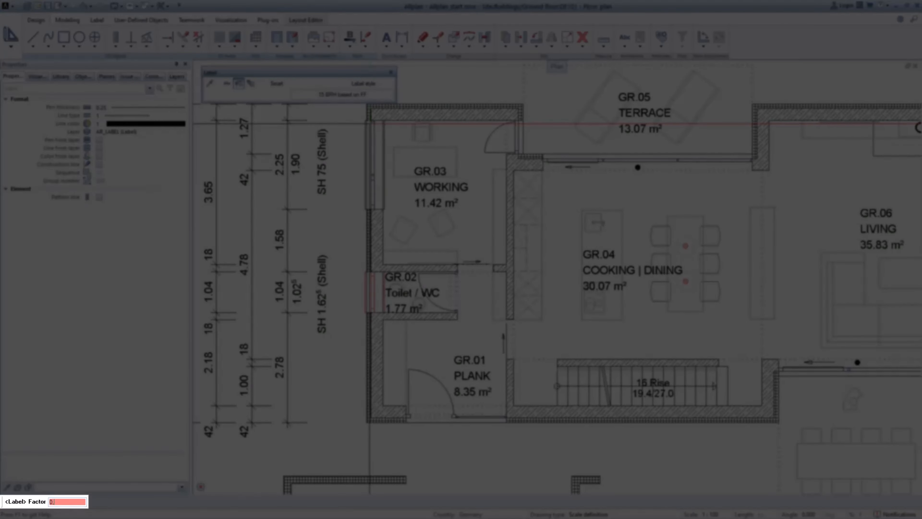
text(75)
key(Return)
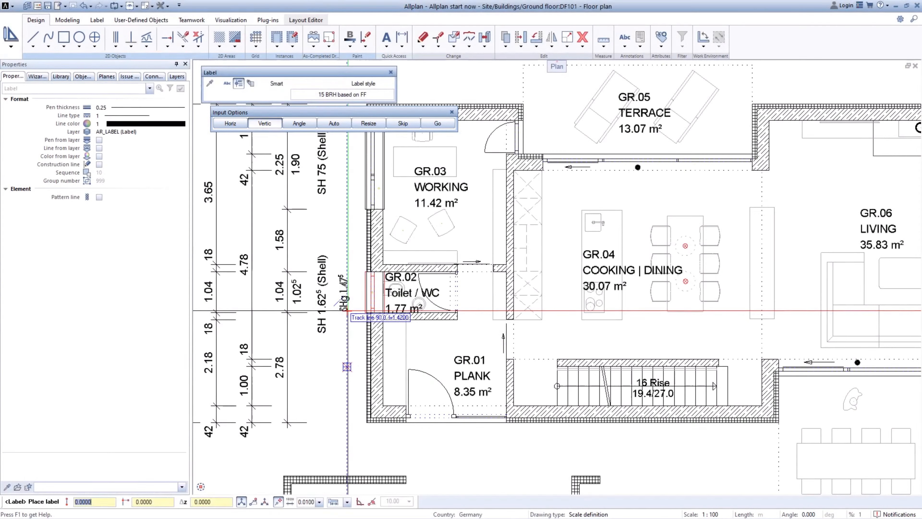
click(349, 311)
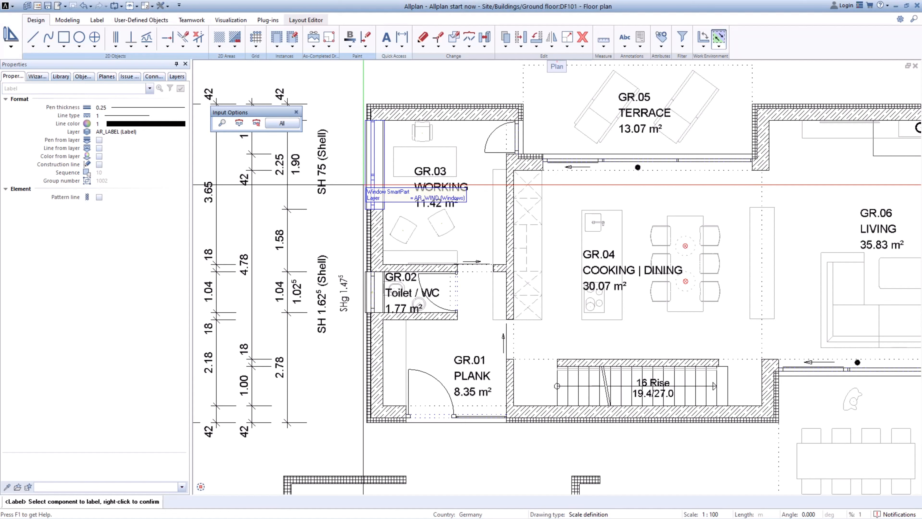
Label the working room window in the same style, resized by 0.75 and aligned vertically with the toilet window's SHg label
click(363, 184)
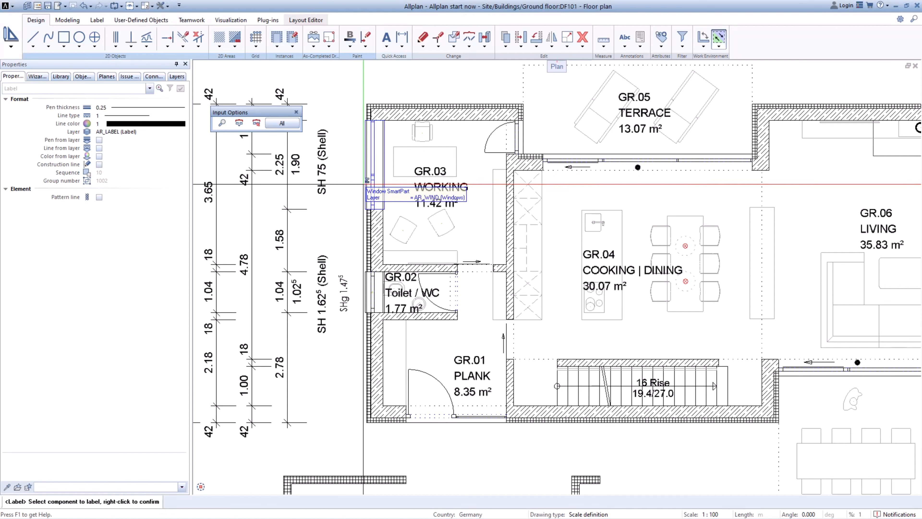
right_click(363, 184)
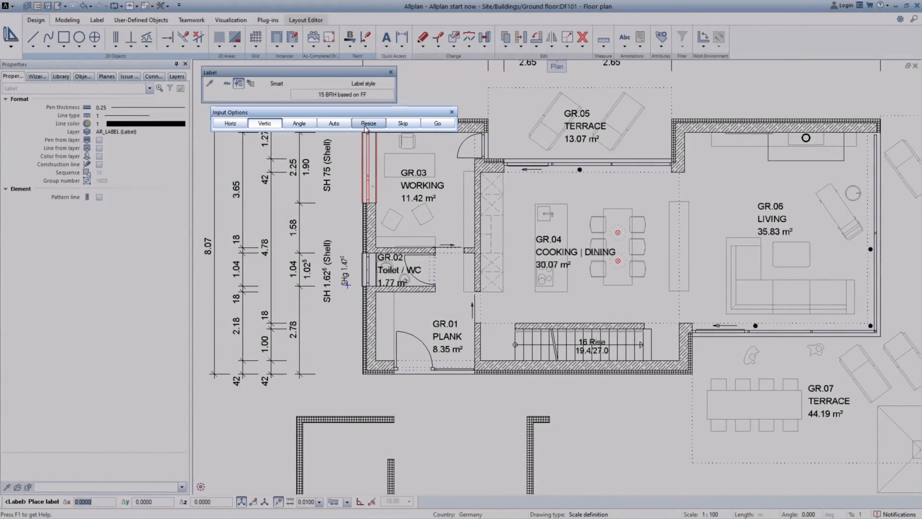
click(367, 123)
text(0,7)
key(Return)
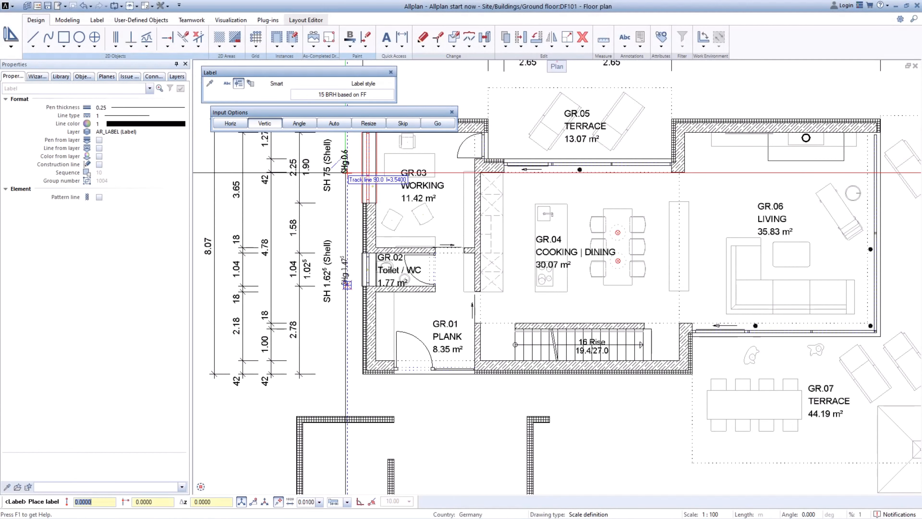
click(347, 284)
key(Escape)
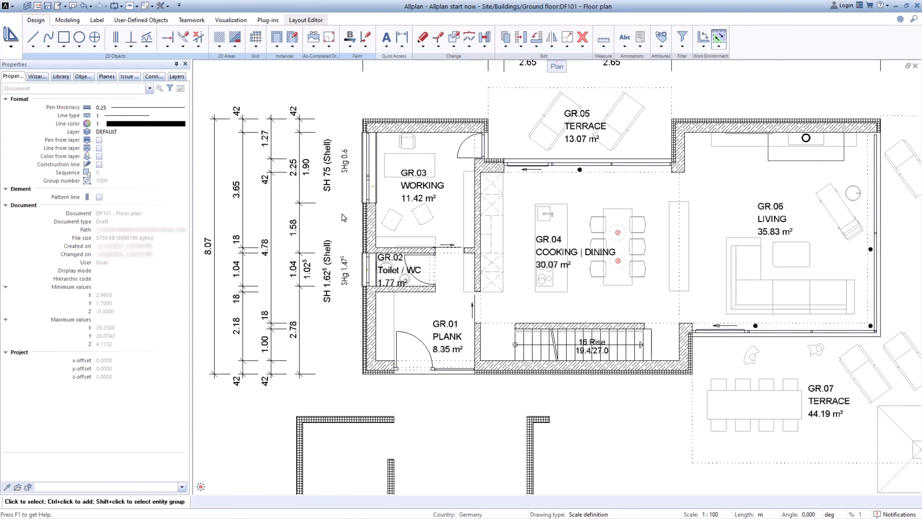
Select both SHg labels and set their text height and width to 2.00 mm
drag(349, 307, 340, 136)
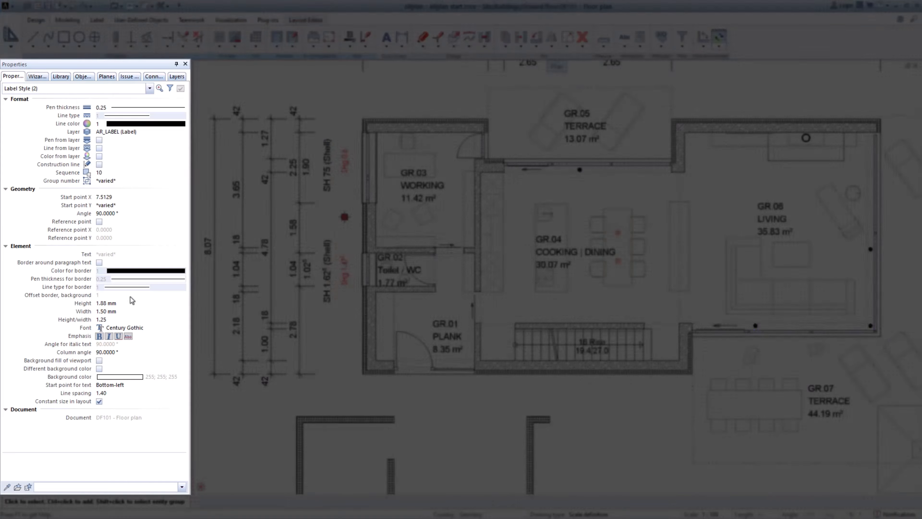
click(117, 304)
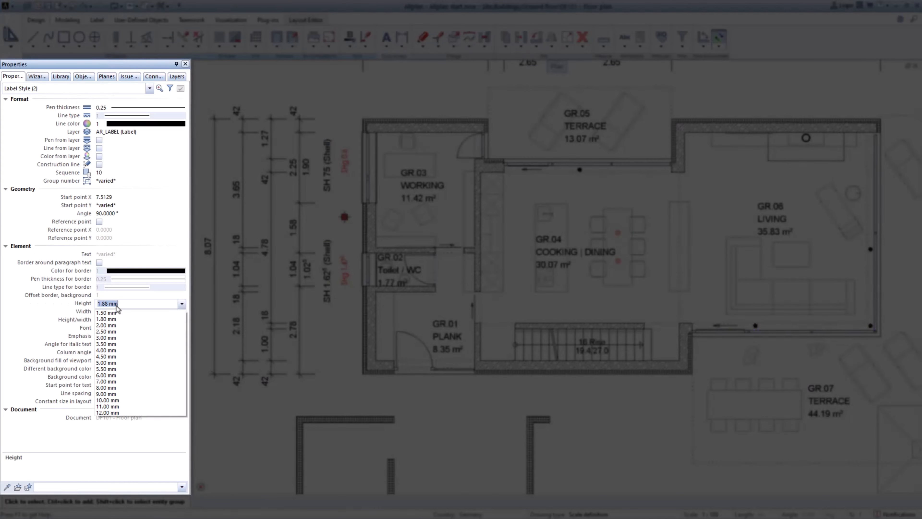
click(117, 325)
click(116, 313)
click(111, 333)
Change the font of the two selected SHg labels to Arial and clear the selection
click(113, 327)
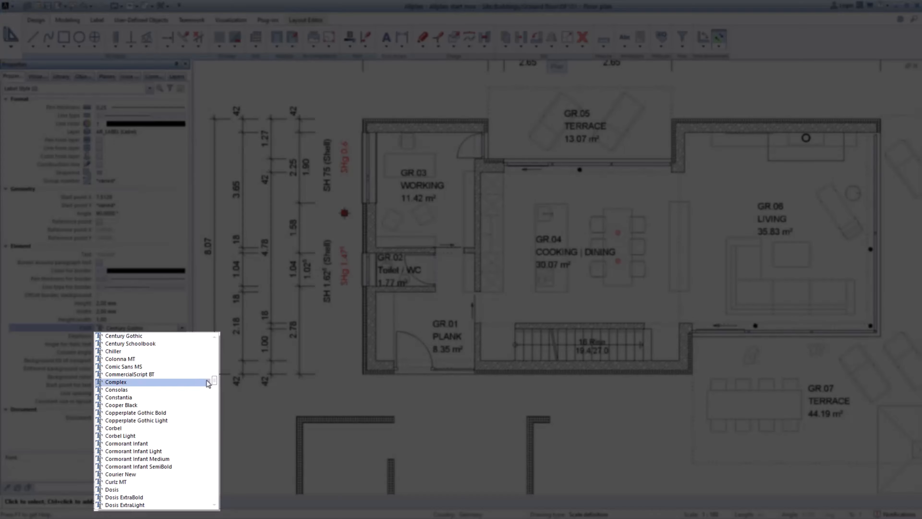
drag(214, 381, 211, 350)
click(122, 450)
middle_drag(327, 319, 305, 320)
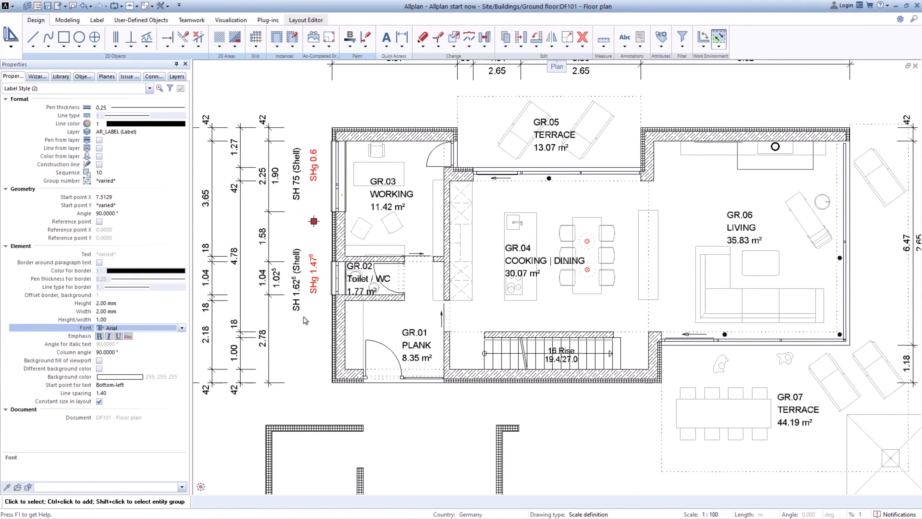
key(Escape)
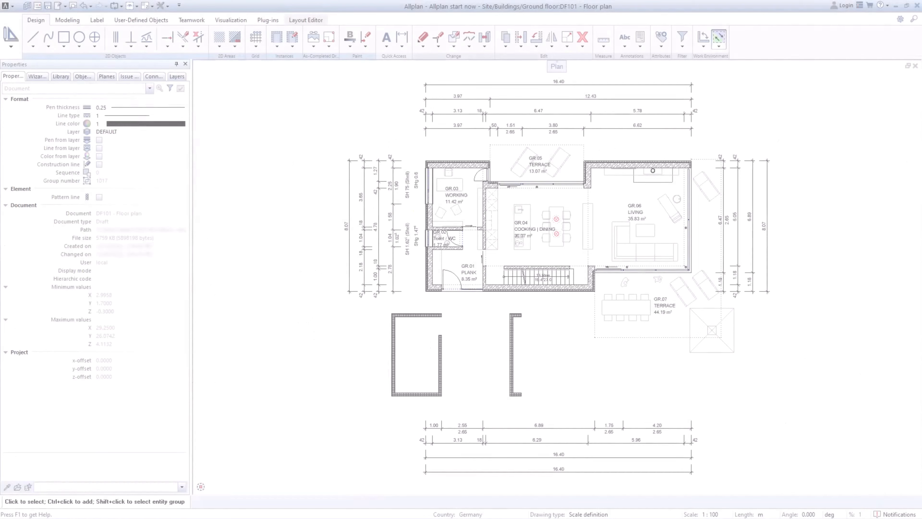